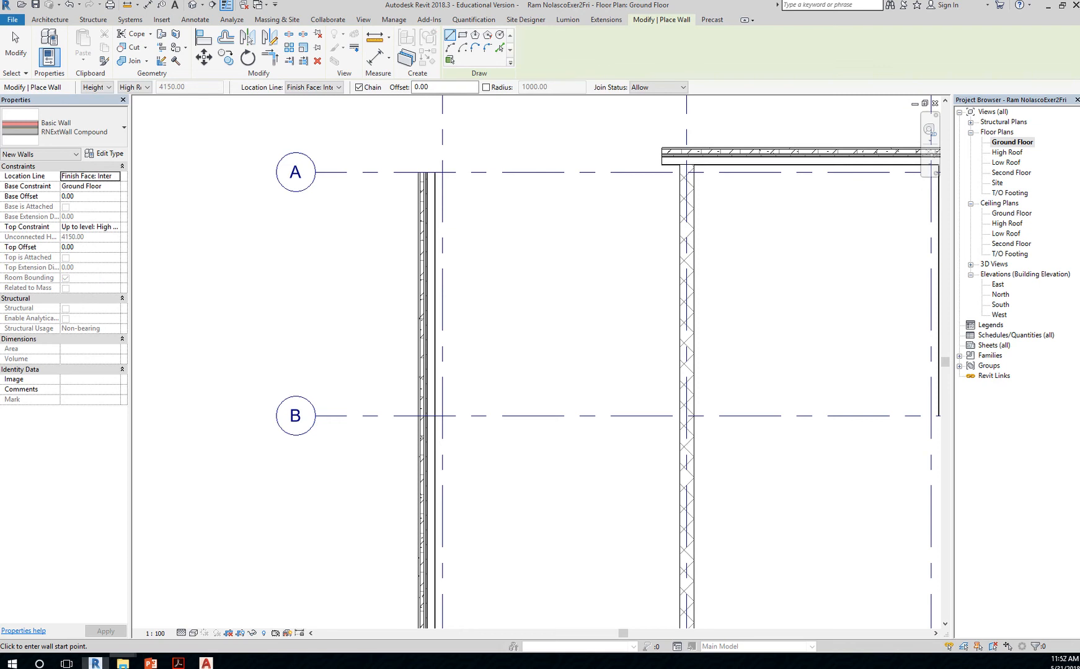
Duplicate the SC-A_M_Foundation - Generic wall type as RNFouundation_300mm.
left_click(109, 128)
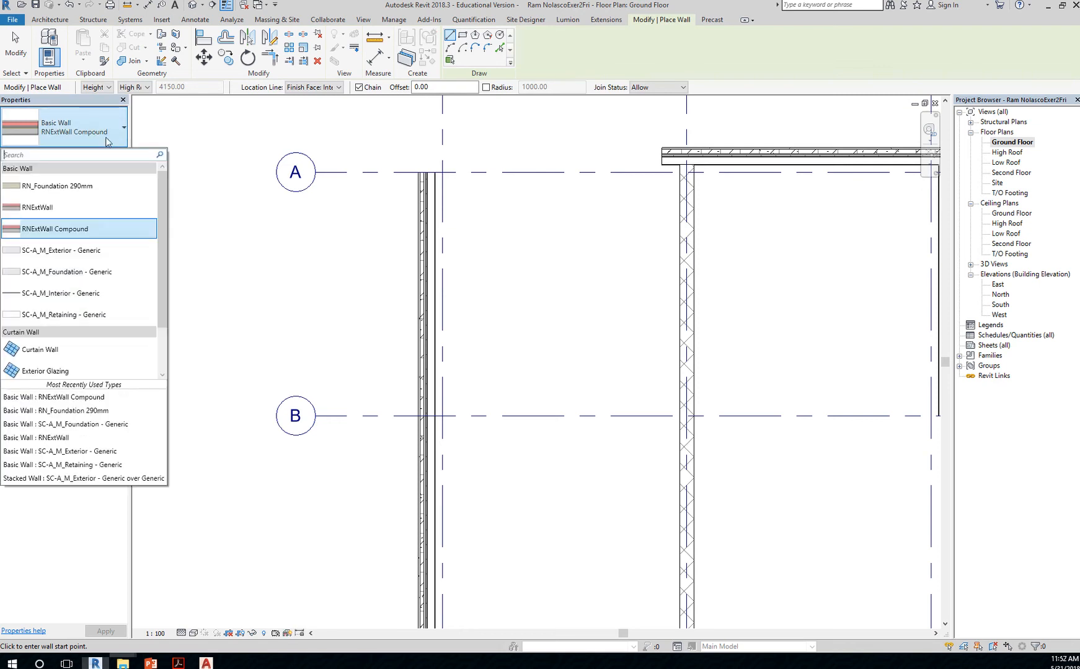
left_click(91, 274)
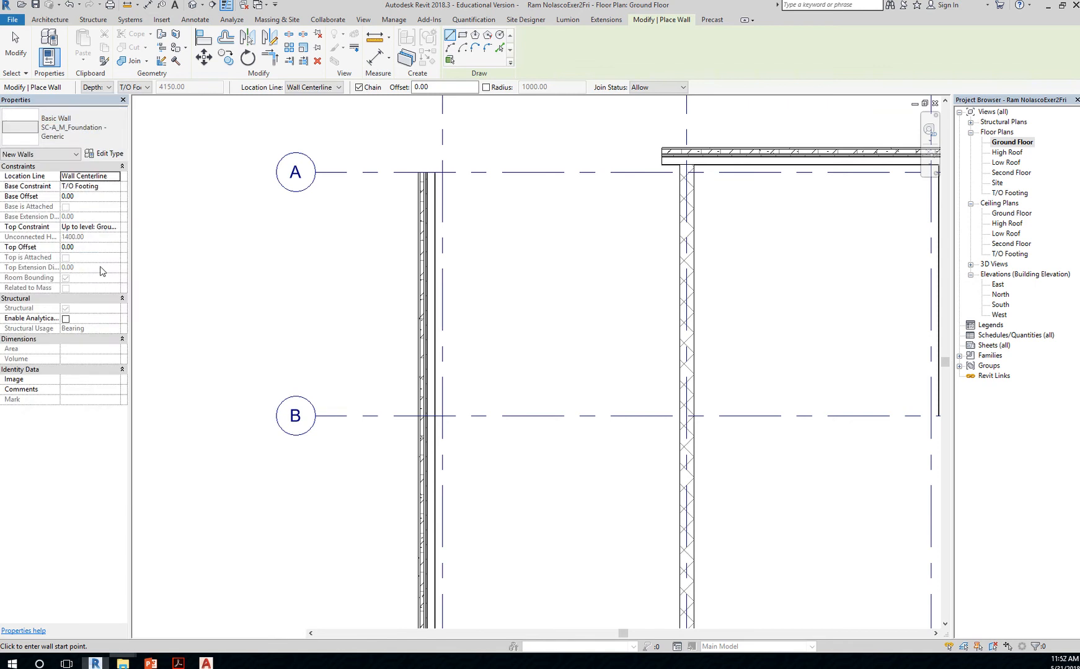
left_click(106, 155)
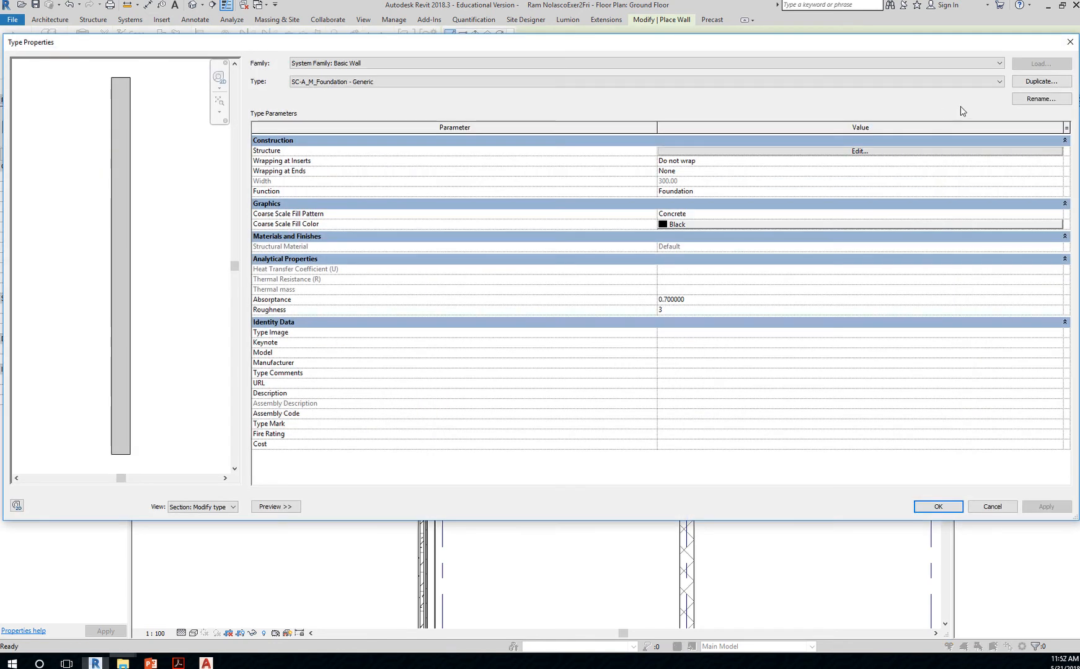
left_click(1036, 84)
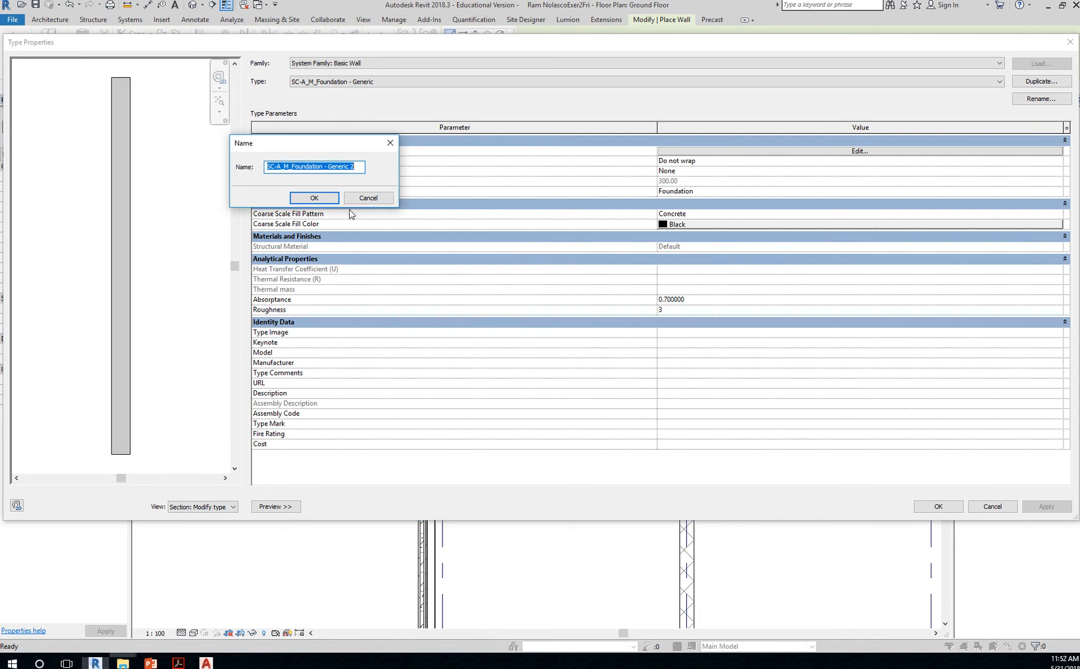
type("RNFouundation_300mm")
left_click(313, 198)
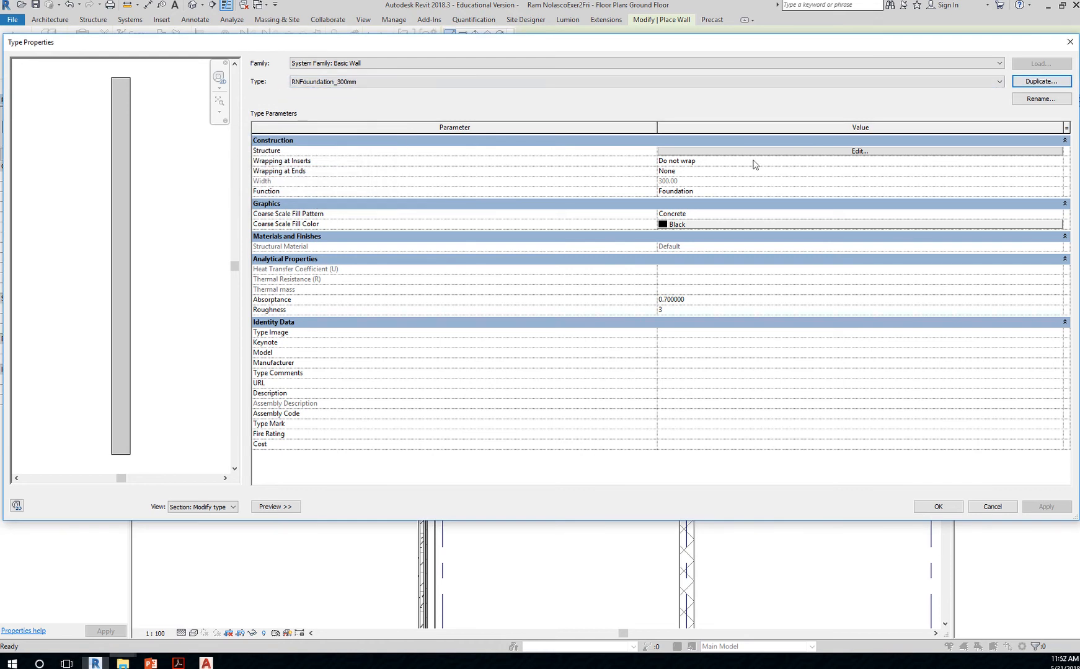
In the new type's wall assembly, choose Concrete, Cast-in-Place gray as the structure layer's material.
left_click(807, 151)
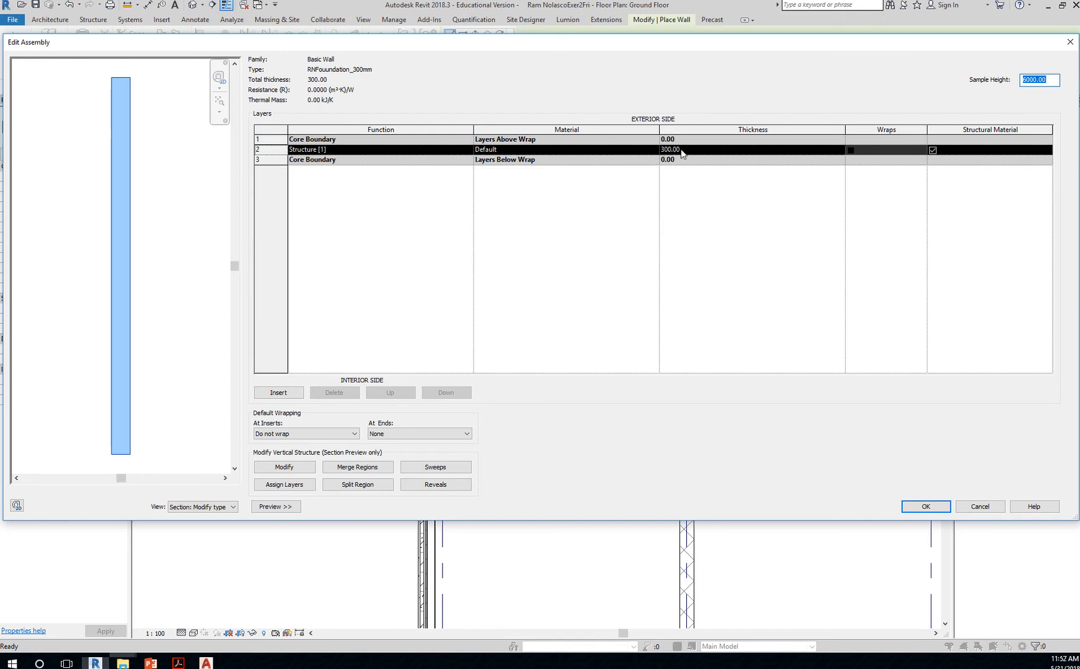
left_click(624, 151)
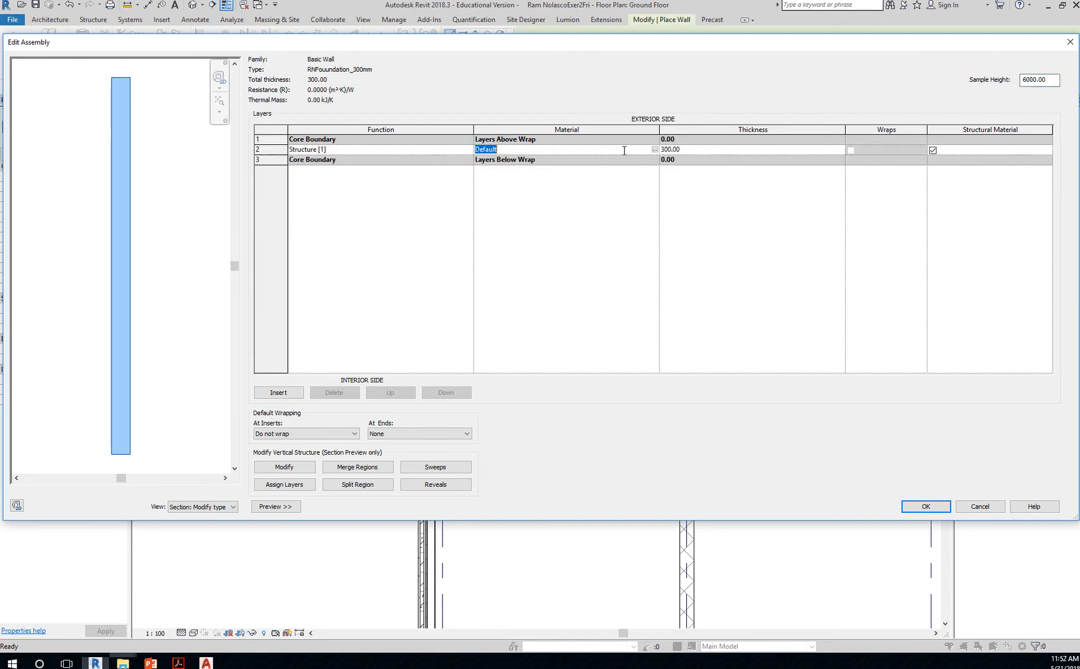
left_click(654, 149)
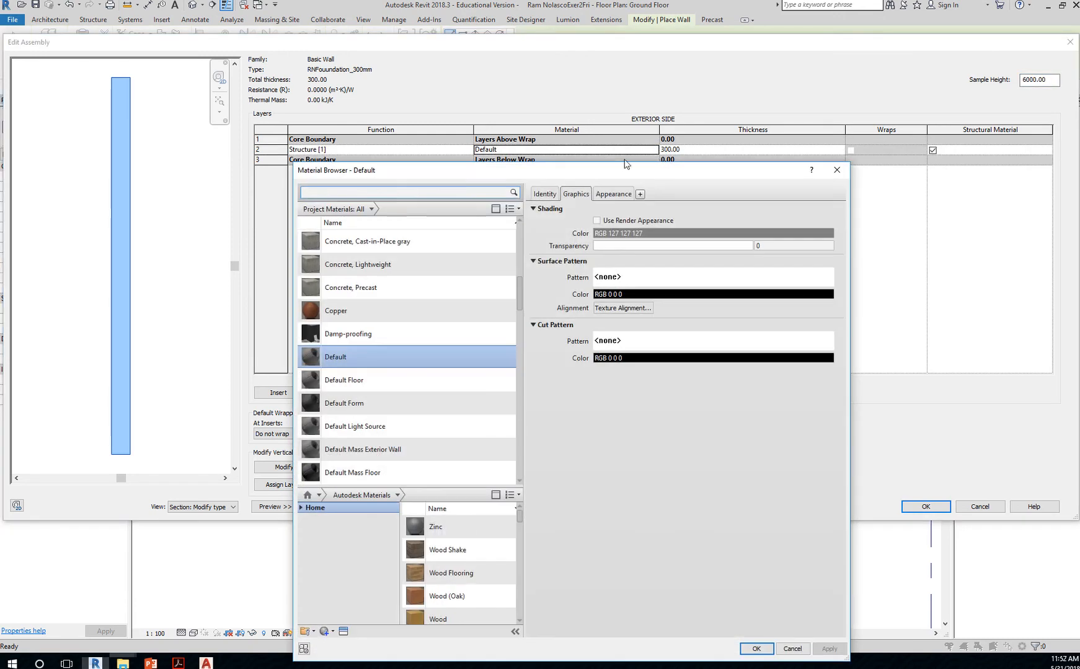
left_click(424, 191)
type("conc")
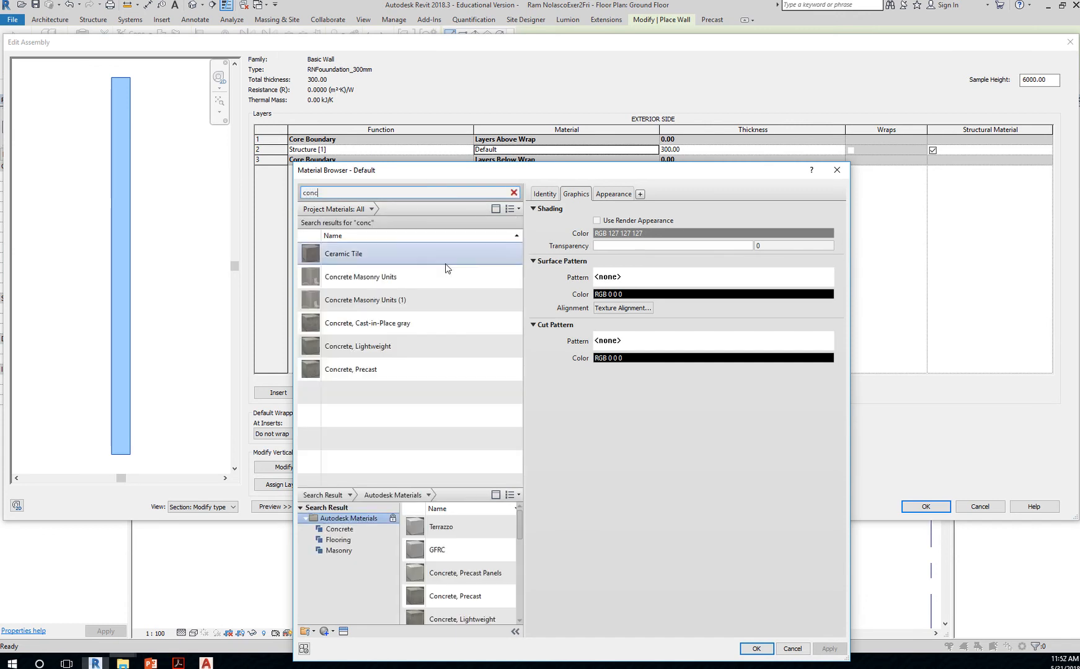
left_click(432, 323)
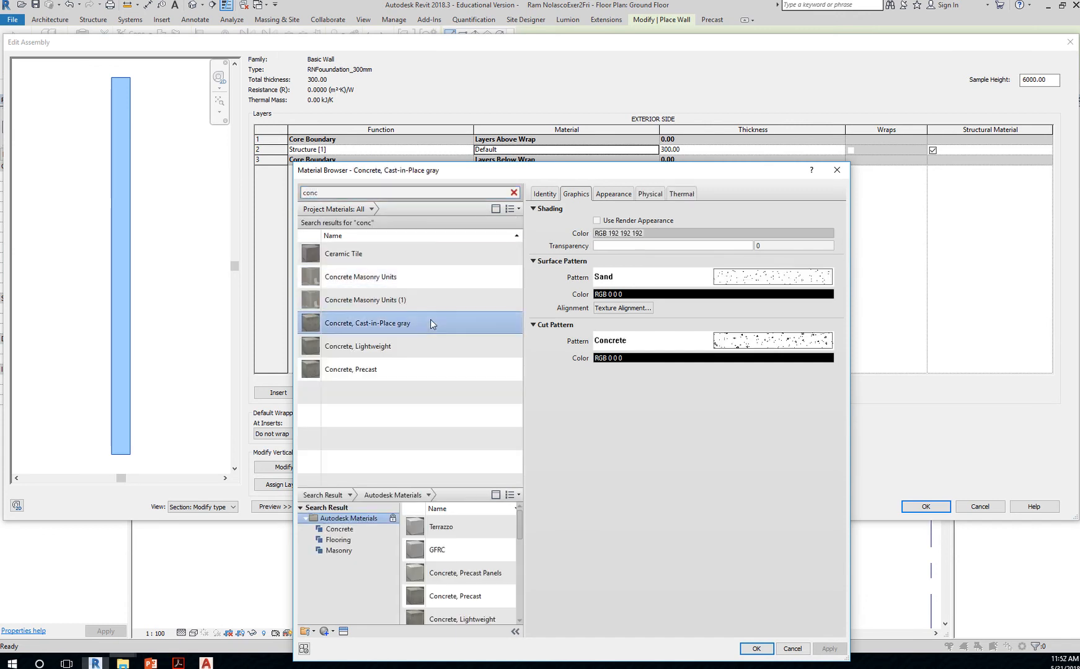
Take the concrete's shading color from its render appearance, disable Use Render Appearance again, and accept the material and wall type.
left_click(597, 221)
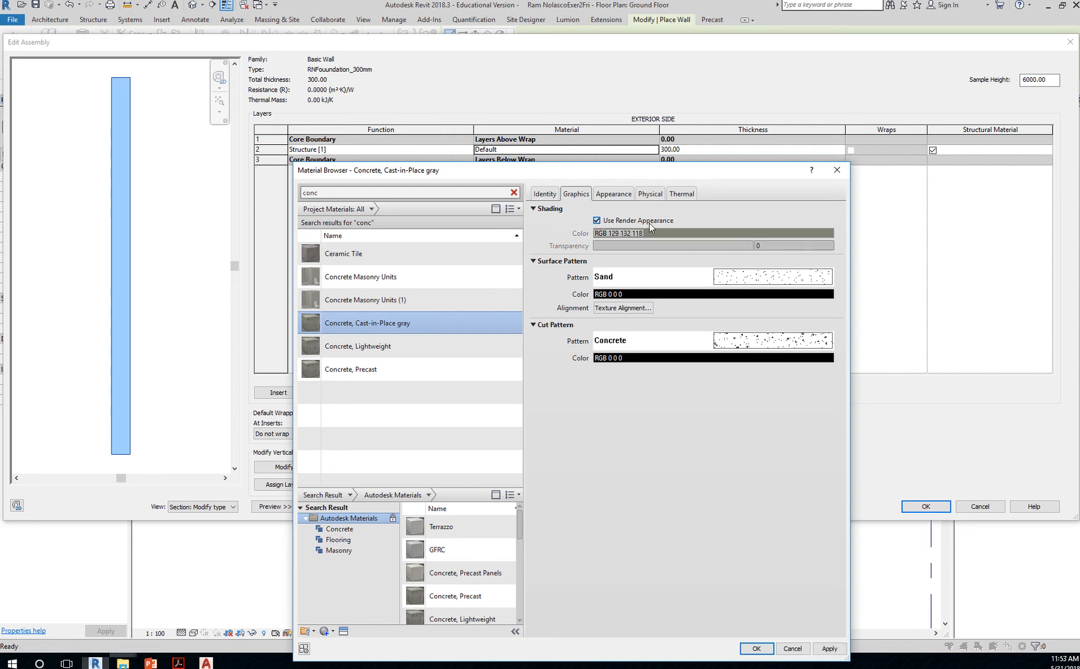
left_click(613, 195)
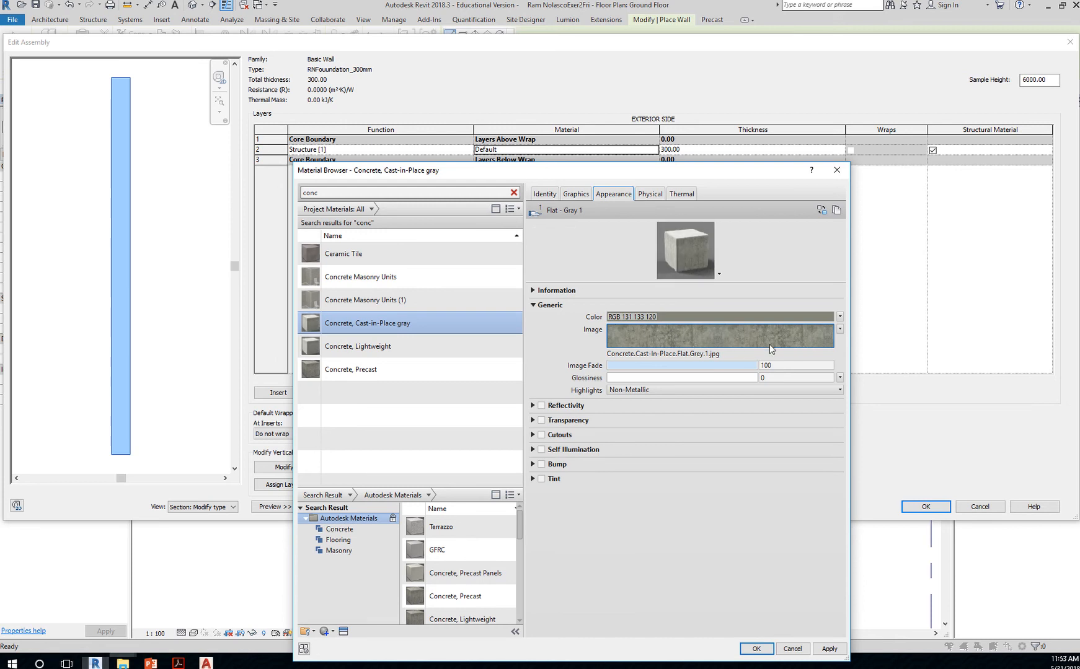
left_click(574, 194)
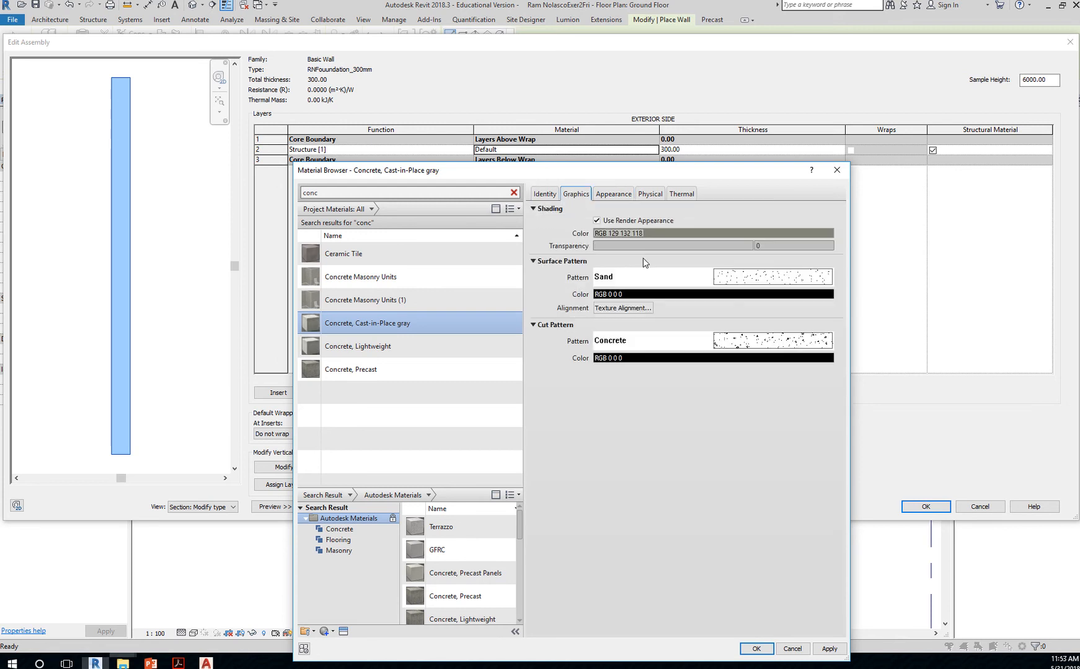
left_click(596, 221)
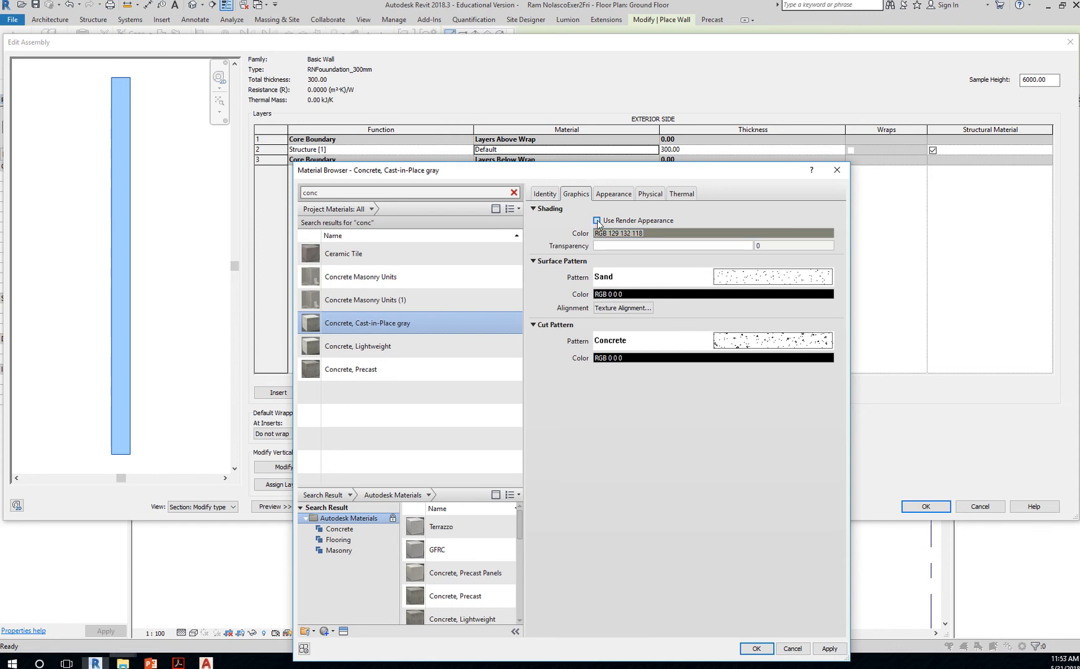
left_click(661, 232)
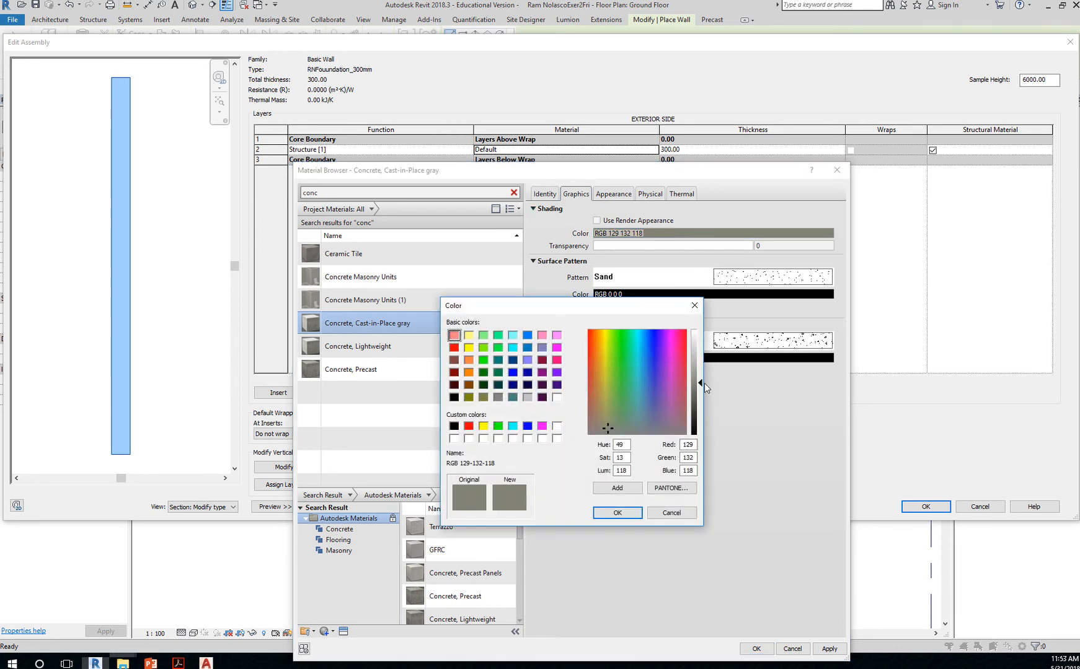
left_click(670, 513)
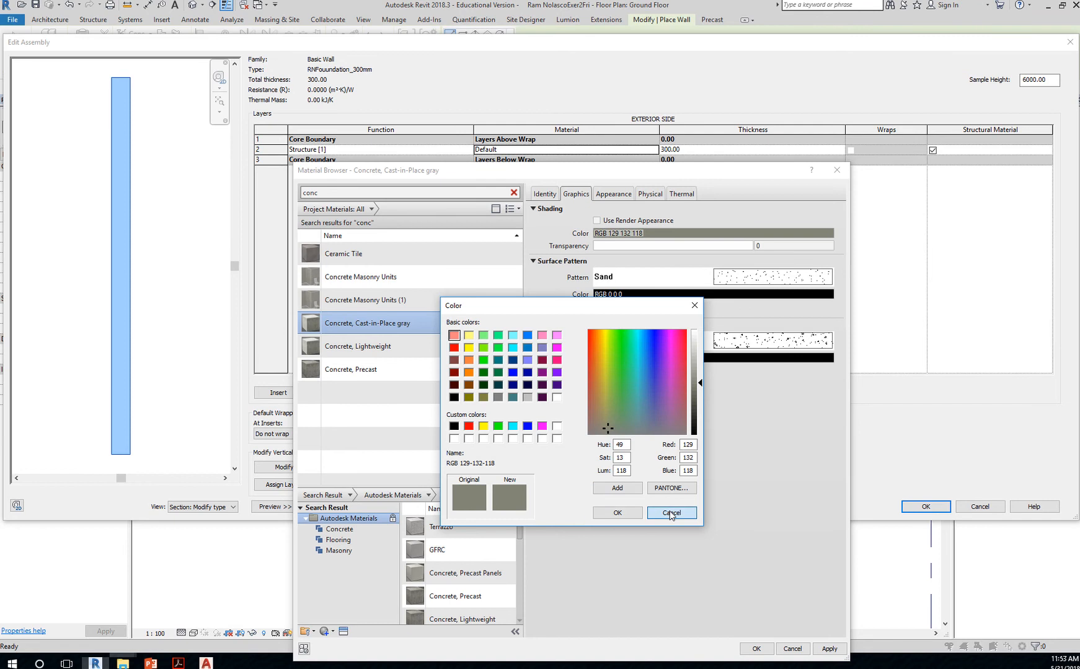
left_click(757, 649)
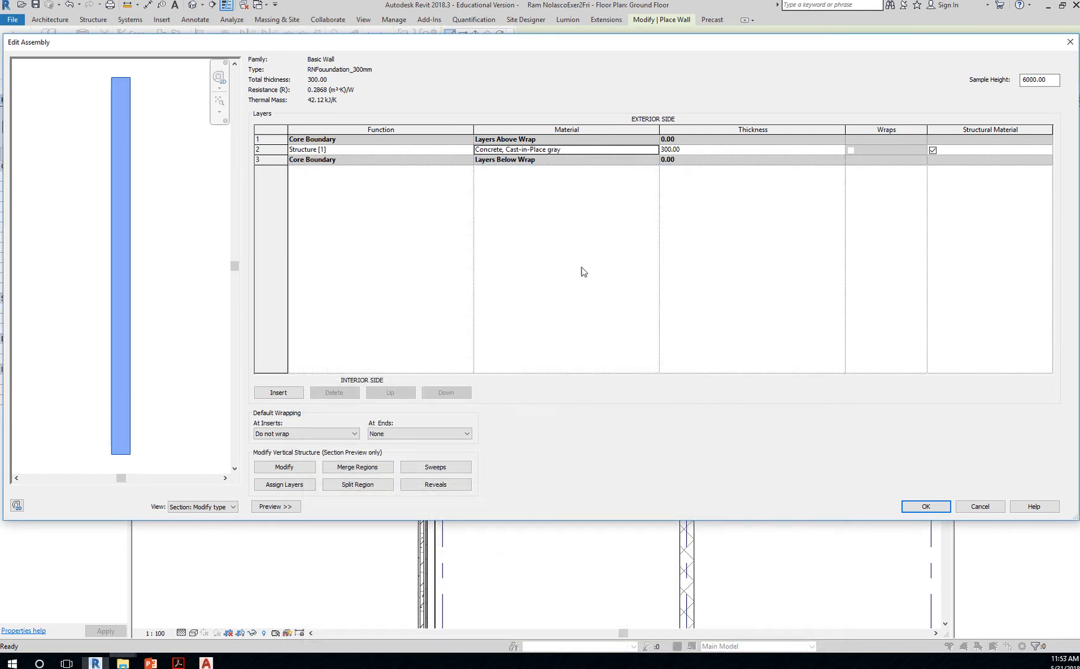
left_click(909, 507)
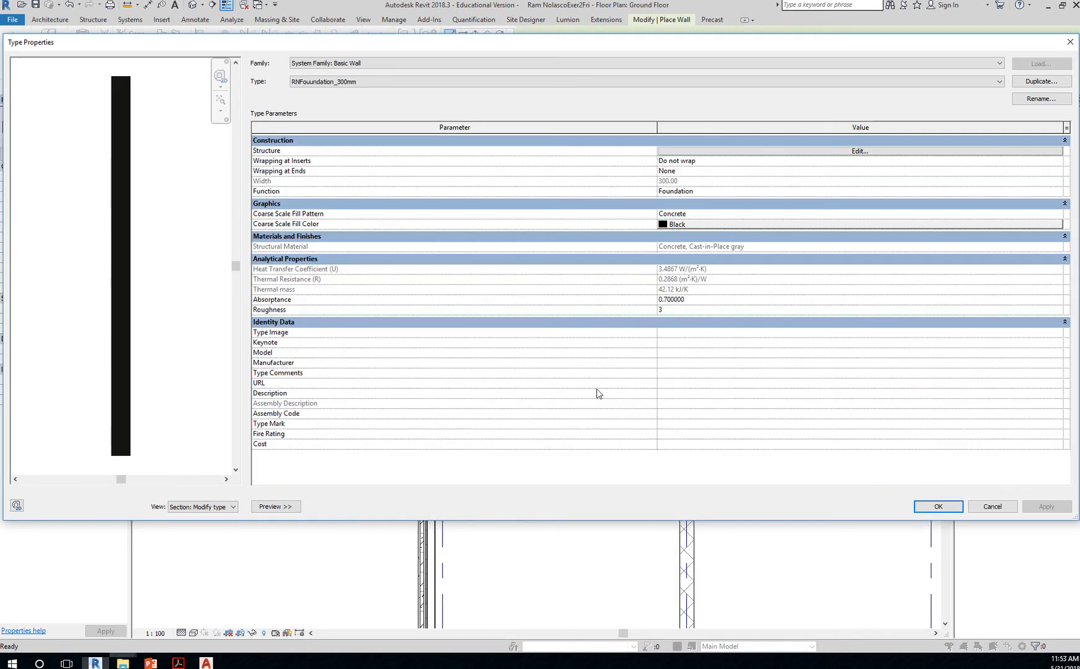
left_click(947, 506)
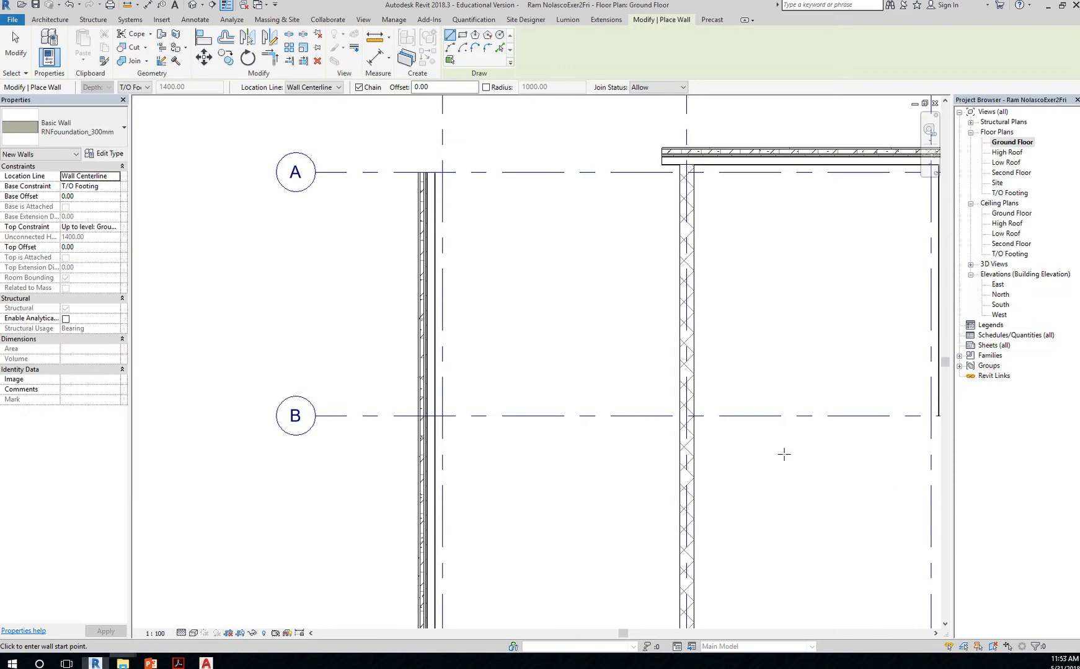
Set the new wall's base offset to 150 and its top constraint to Up to level: Ground Floor.
middle_click_drag(805, 374, 595, 359)
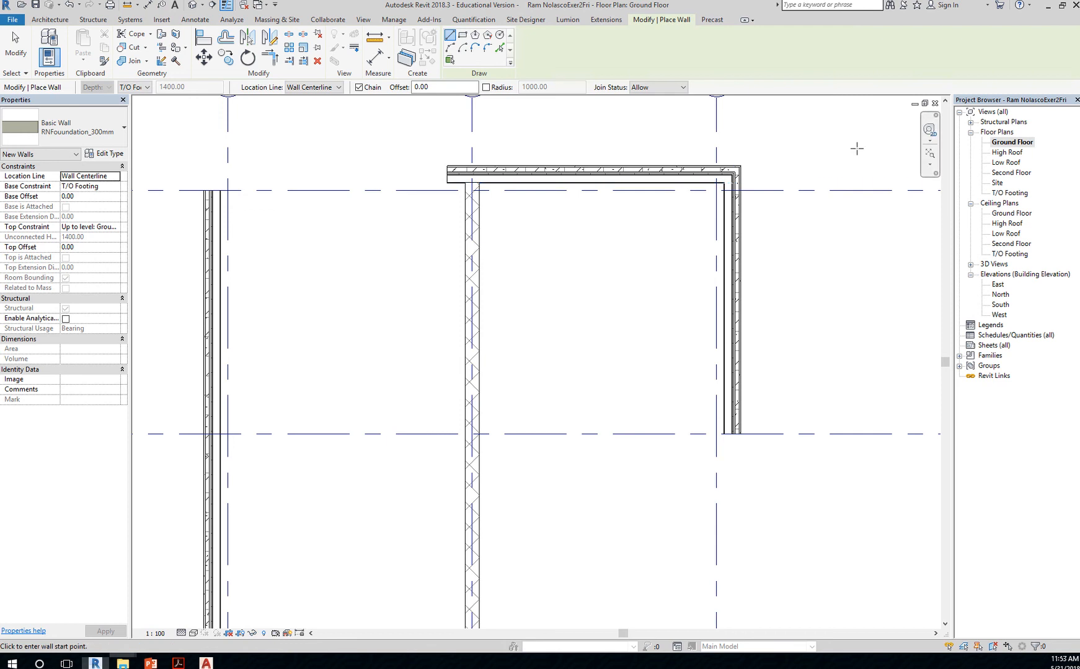
left_click(84, 197)
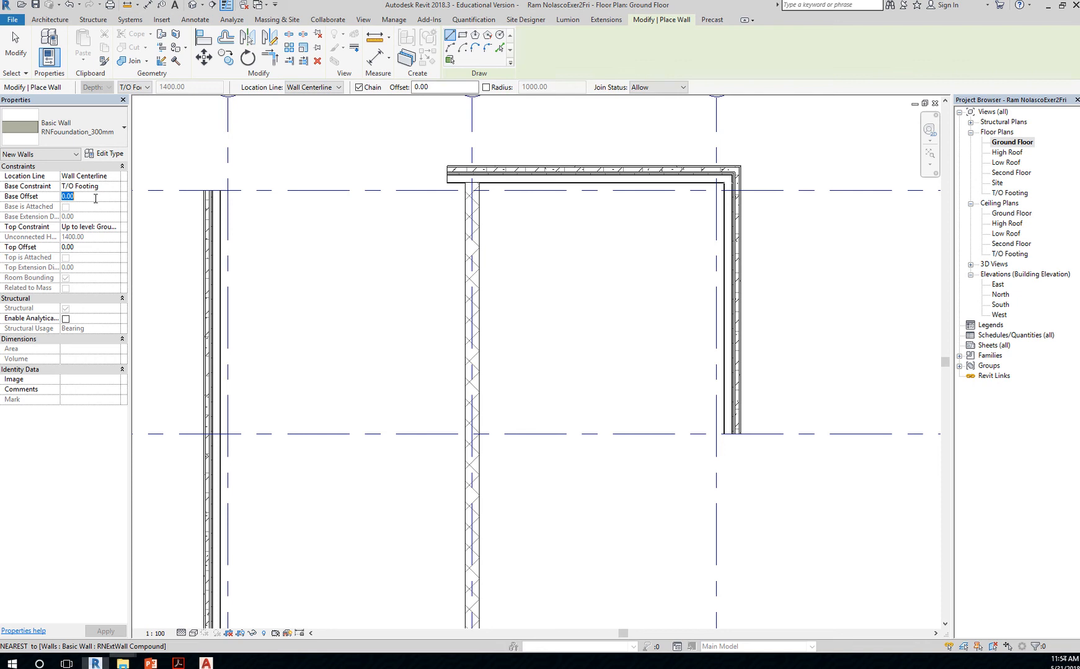
type("15")
left_click(76, 196)
left_click(80, 227)
left_click(115, 227)
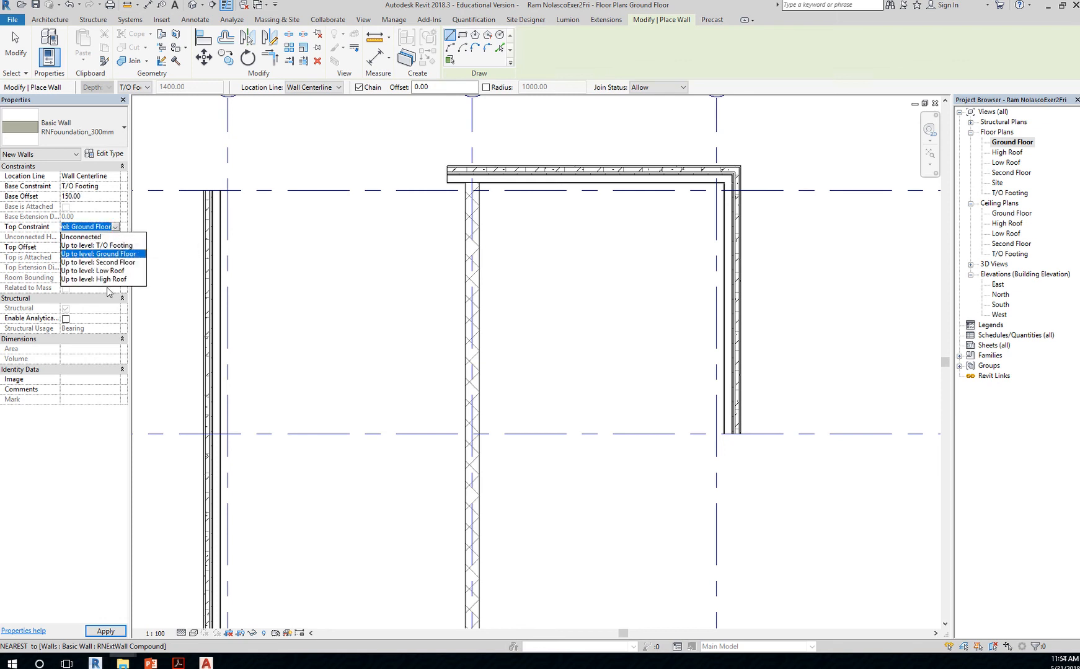
left_click(114, 254)
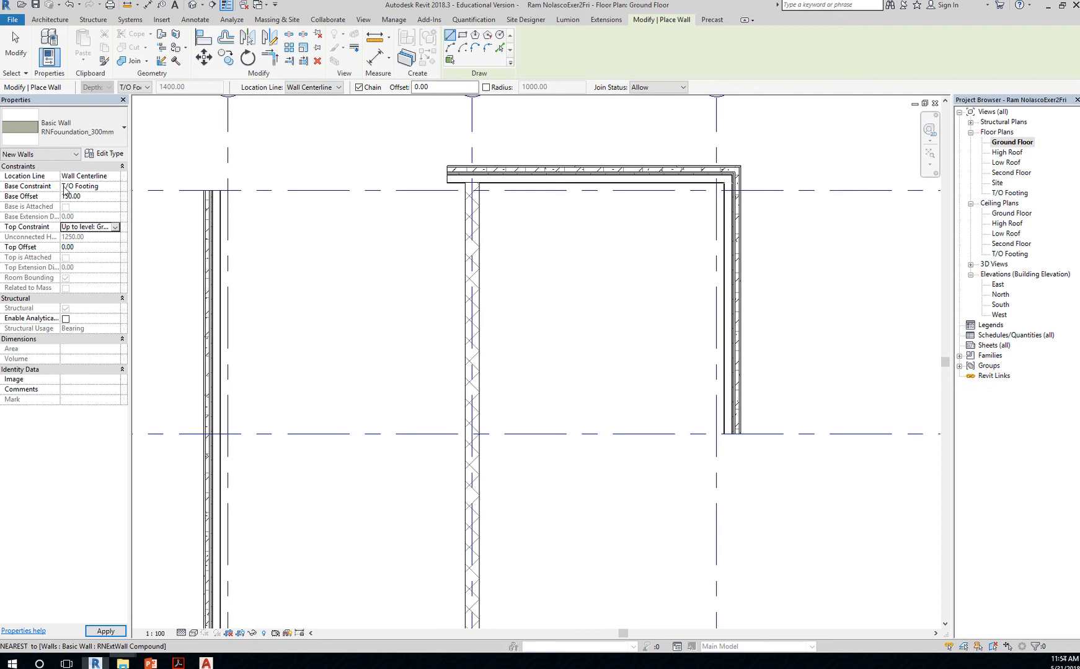
Reset the new wall's base offset to 0.
left_click(88, 196)
type("0")
key("Return")
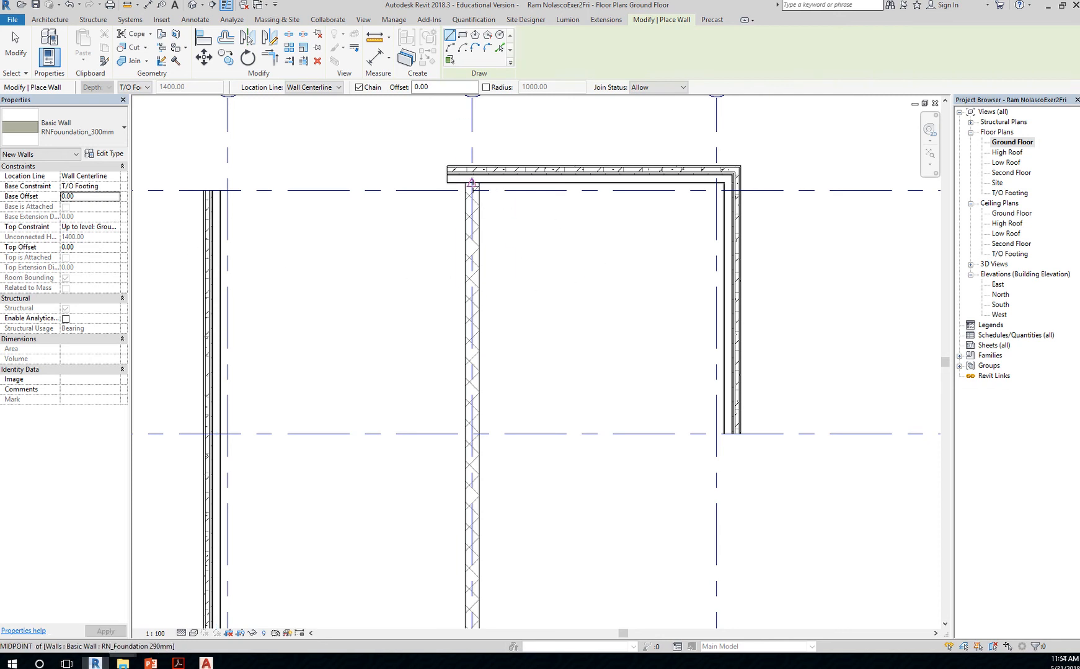
scroll(489, 195, "up", 1)
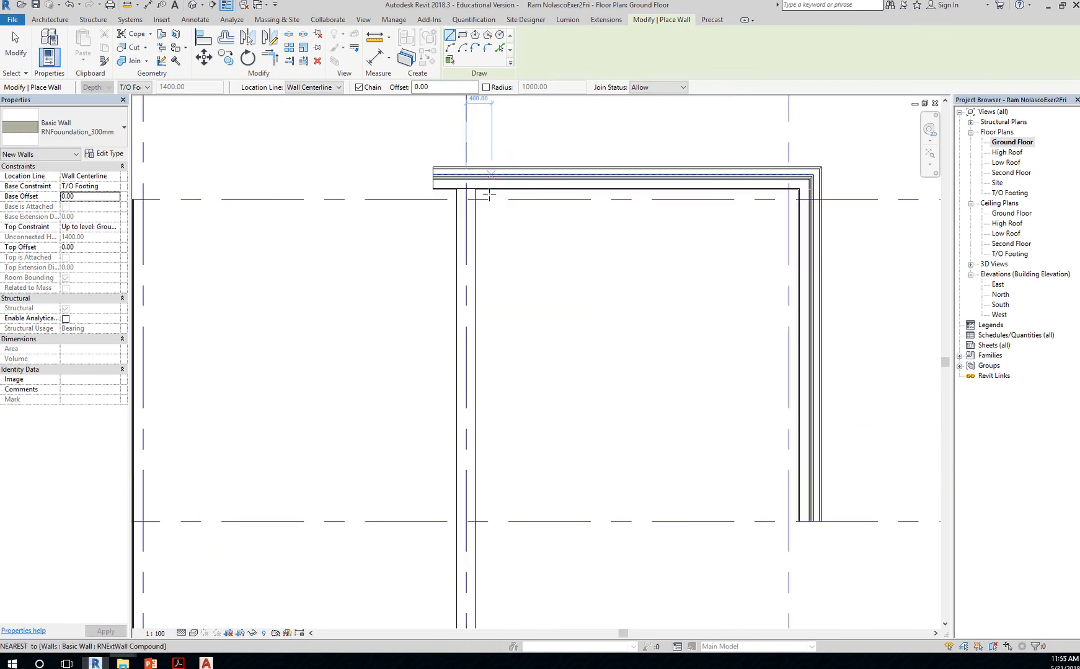
scroll(490, 195, "up", 2)
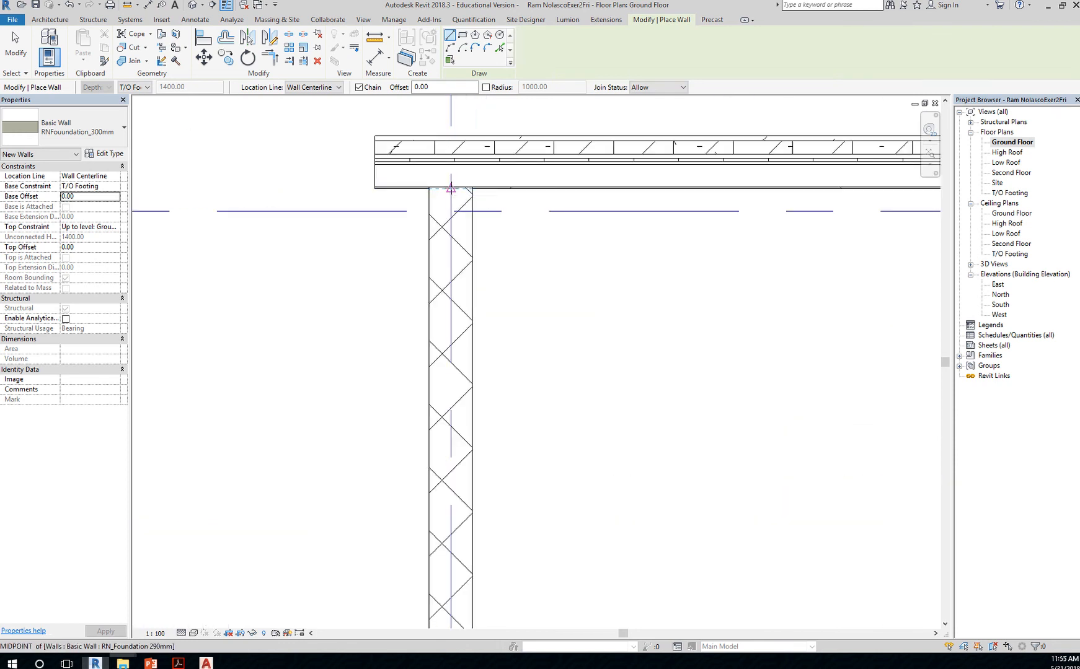
left_click(450, 188)
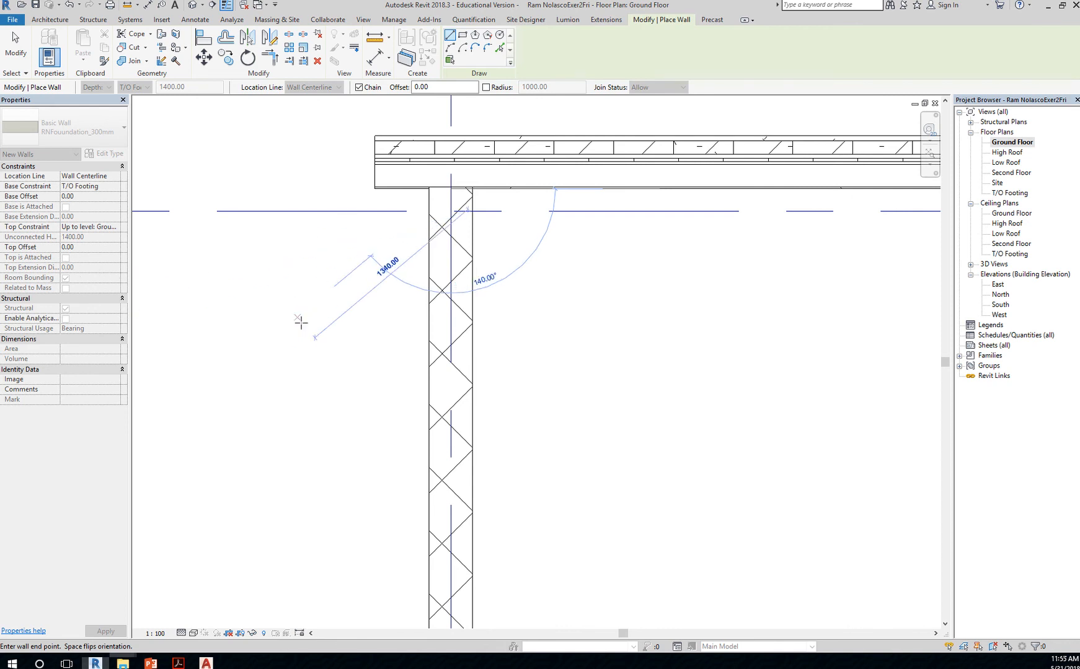
key("Escape")
key("Escape")
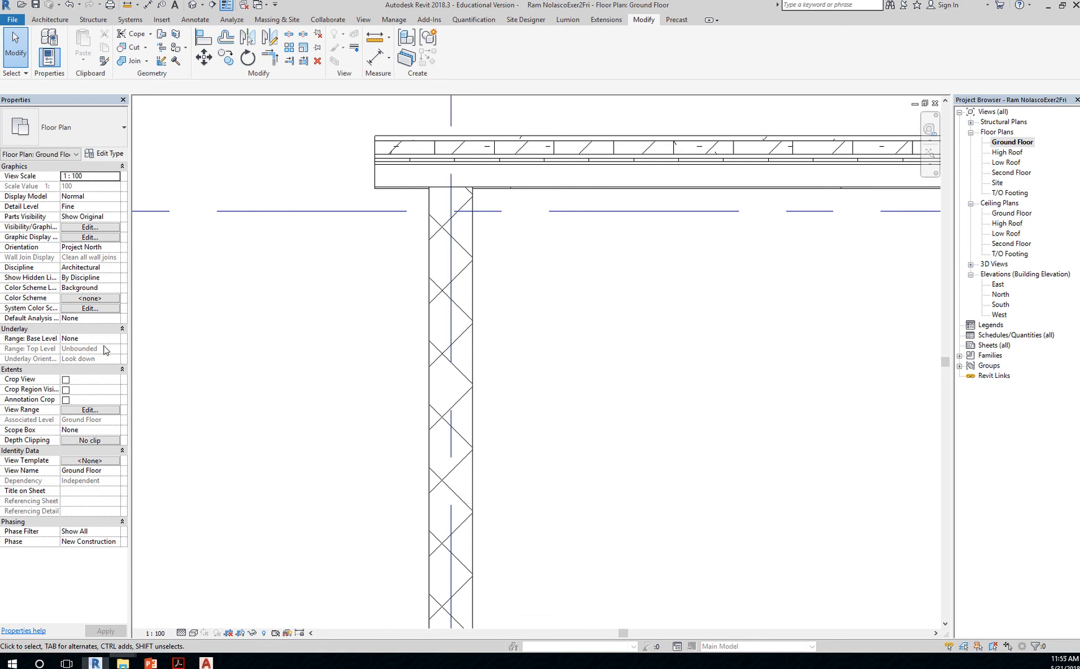
Set the Ground Floor plan's underlay base level to T/O Footing.
left_click(76, 340)
left_click(115, 340)
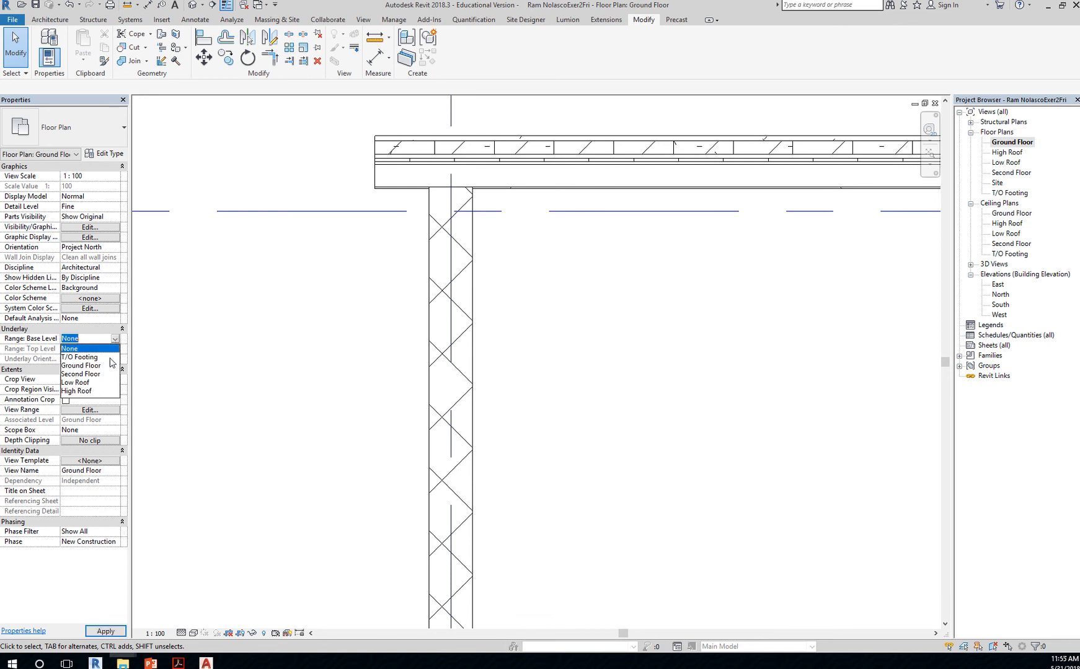
left_click(99, 358)
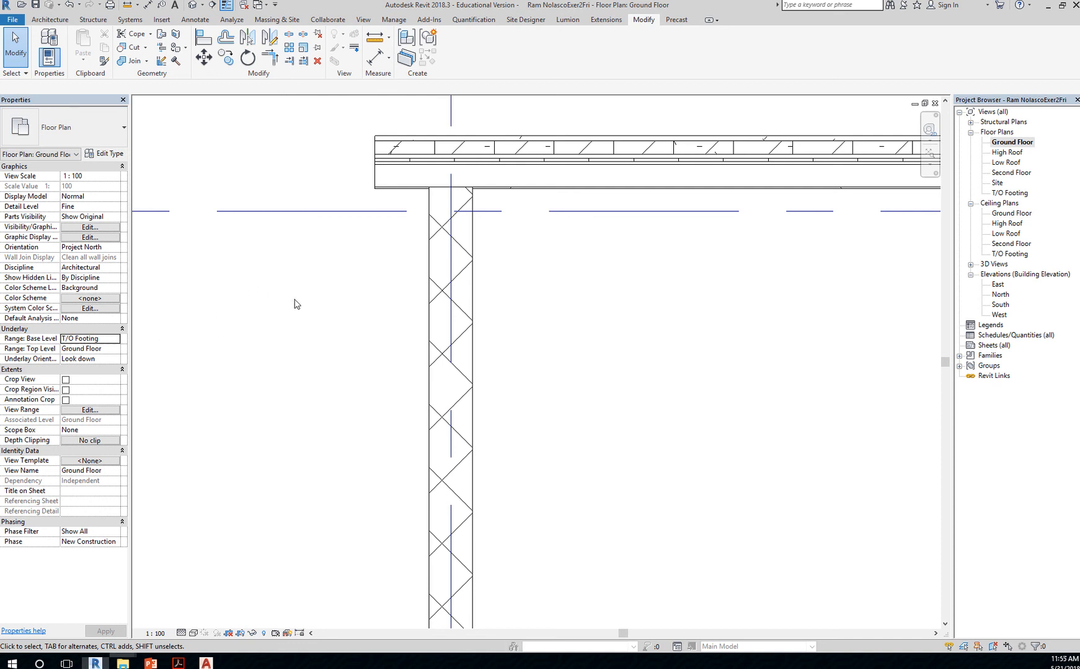
Draw an RNFououndation_300mm wall along grid 2 under the interior wall, spanning between the inner faces of the two exterior walls.
key("w")
key("a")
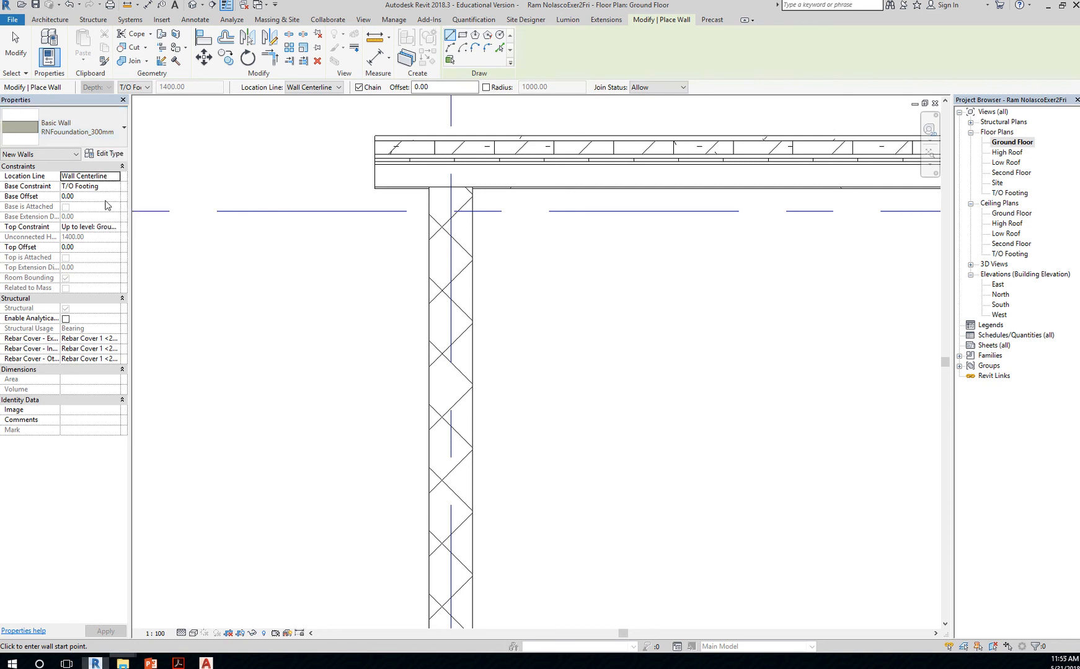
left_click(451, 186)
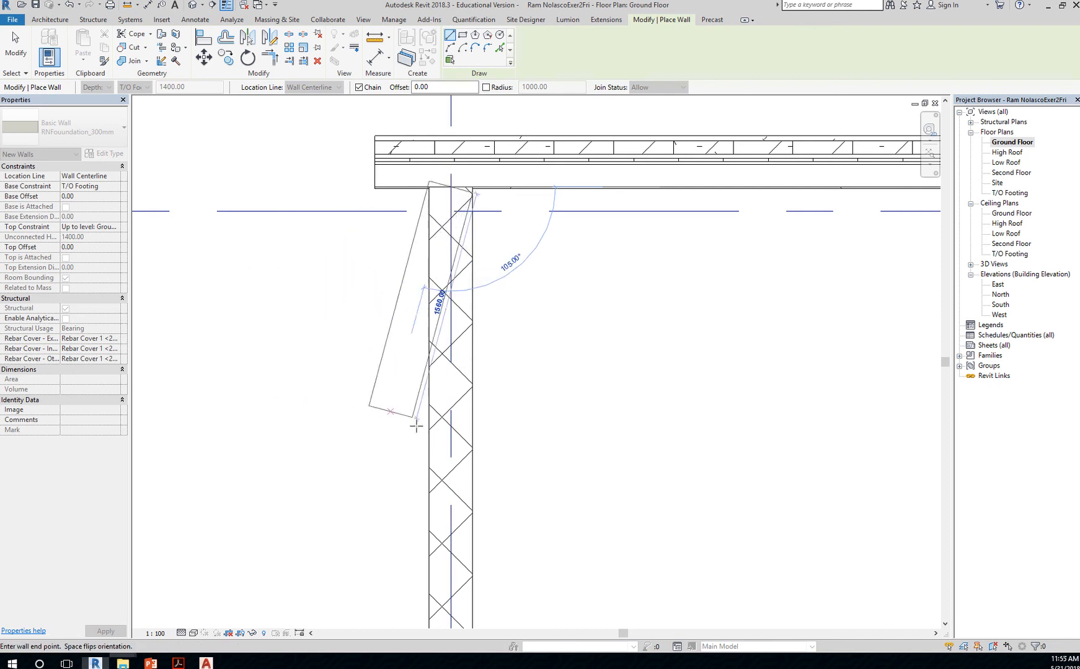
scroll(438, 453, "down", 2)
scroll(523, 456, "down", 1)
middle_click_drag(523, 431, 504, 107)
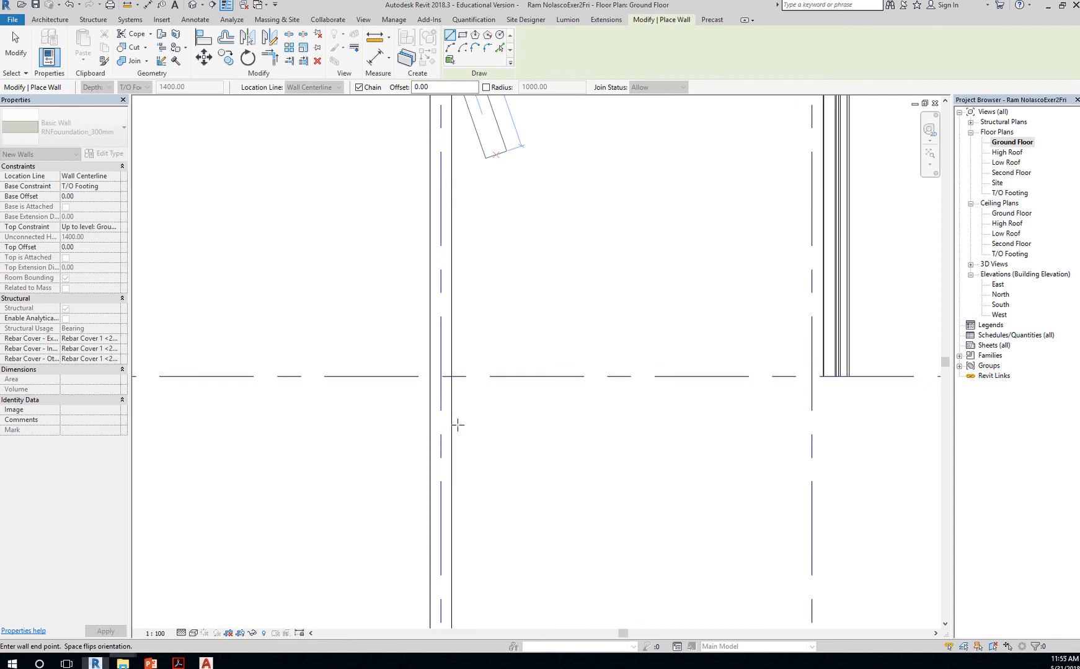
scroll(462, 446, "down", 3)
middle_click_drag(485, 507, 458, 233)
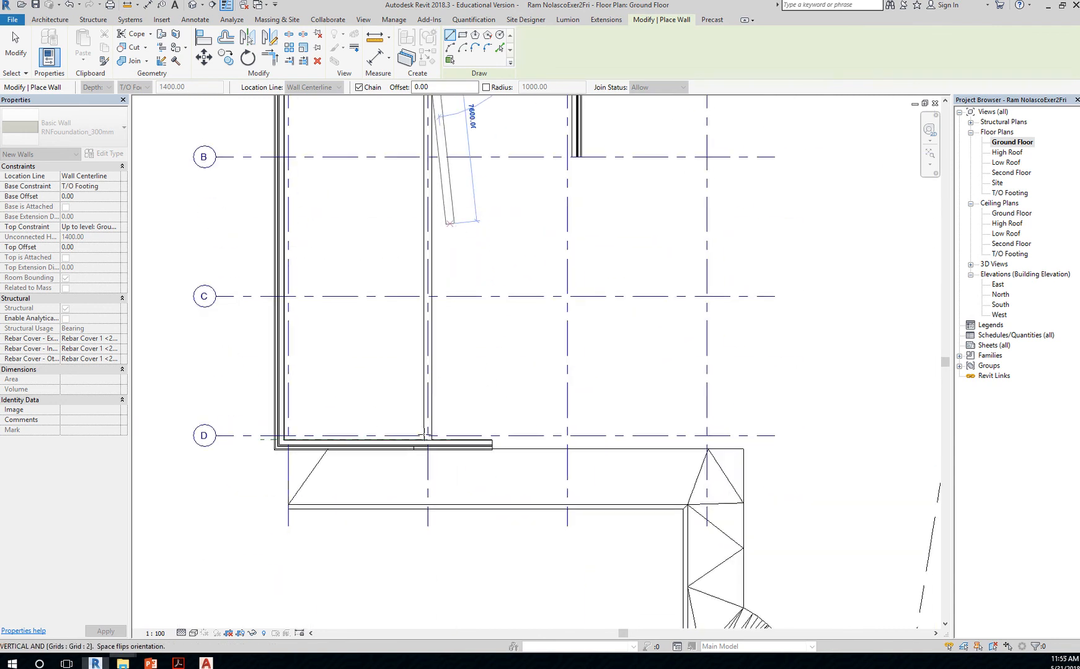
scroll(424, 435, "up", 3)
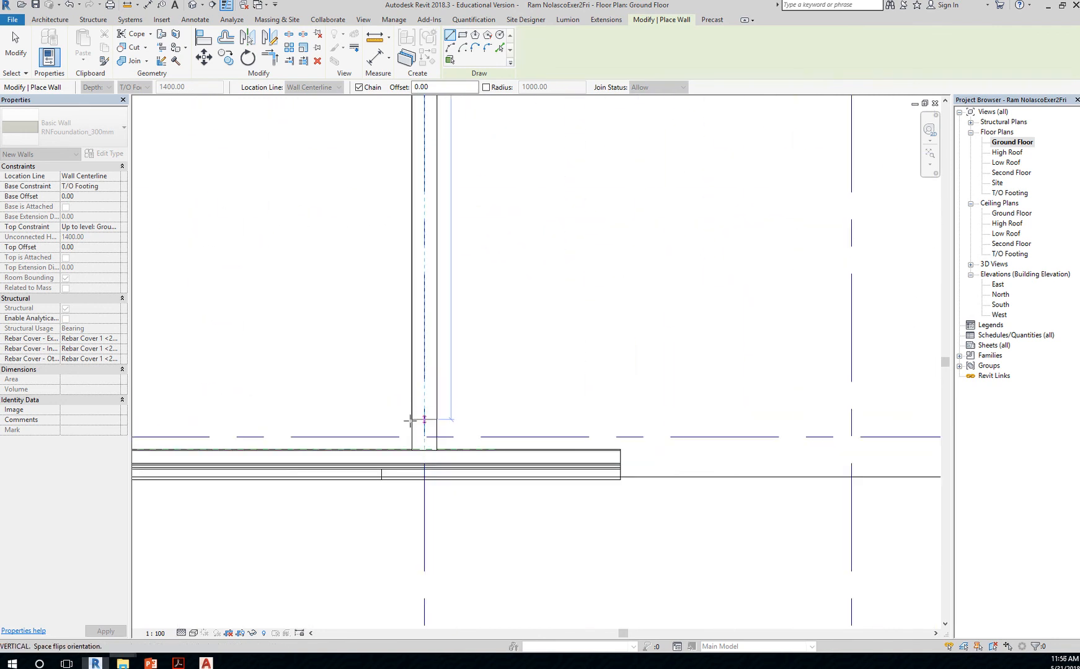
left_click(424, 449)
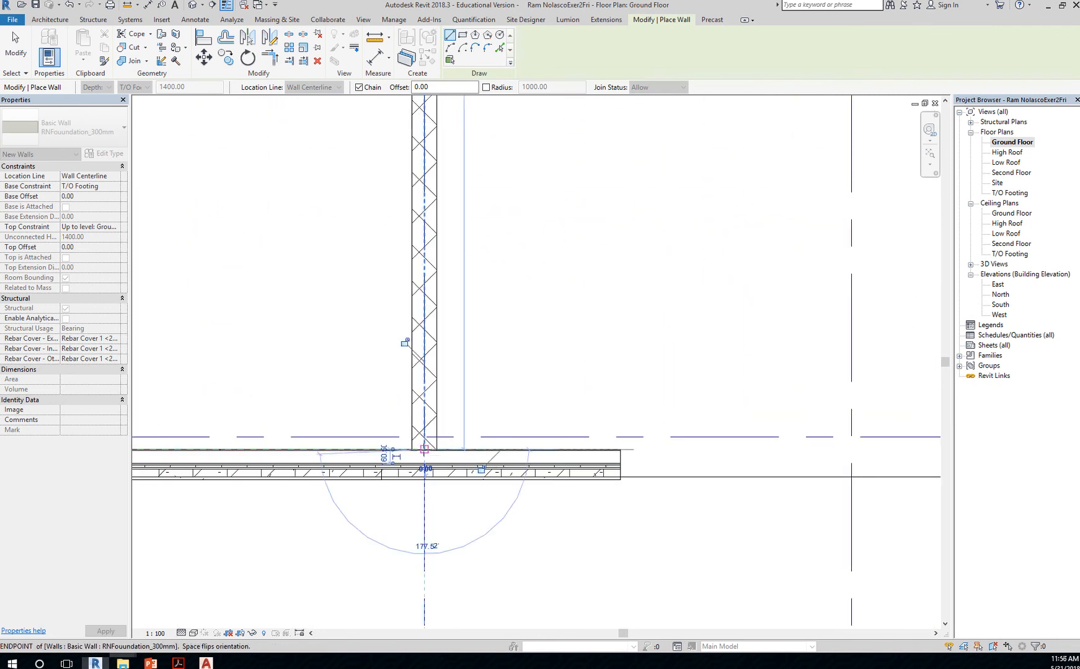
key("Escape")
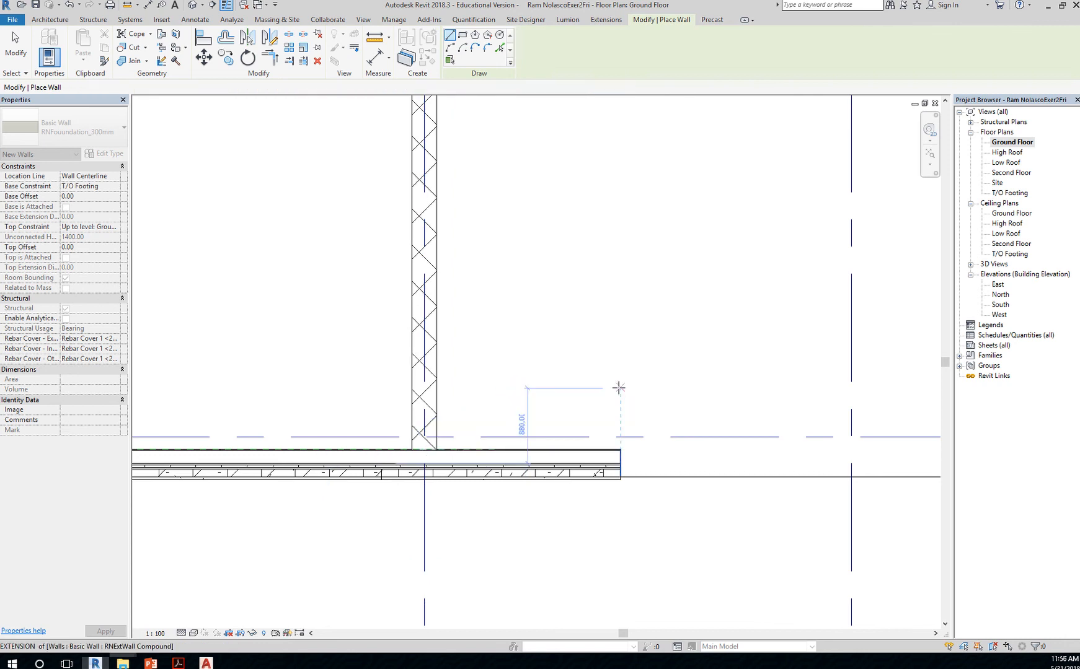
key("Escape")
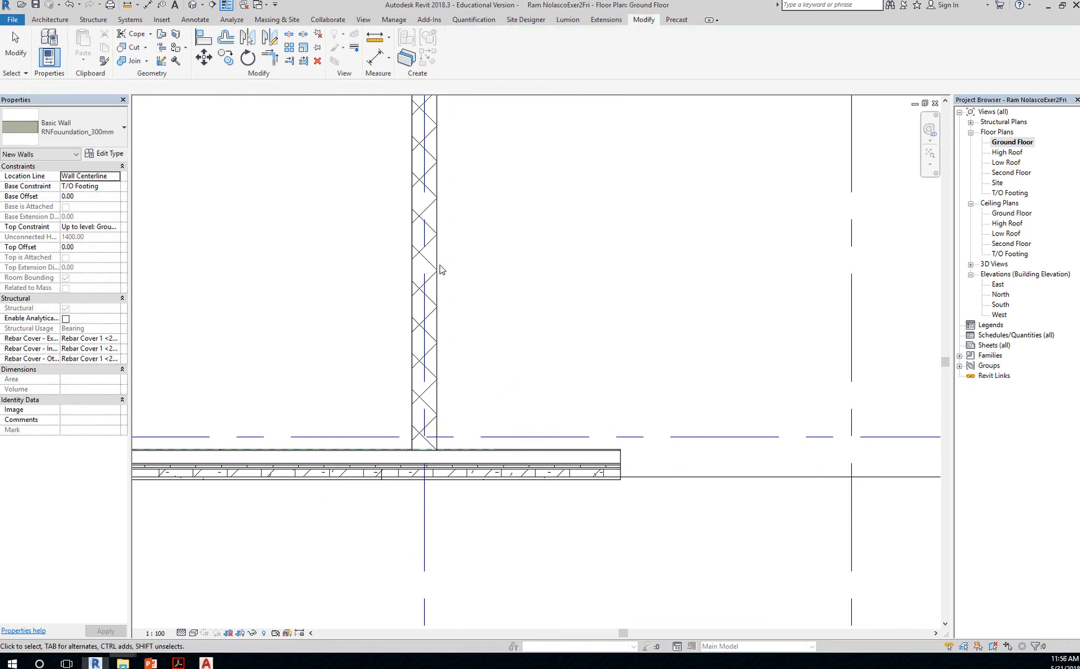
Place a building section between grids C and D, cutting through the exterior wall at grid 1 and the interior wall at grid 2.
middle_click_drag(351, 278, 556, 304)
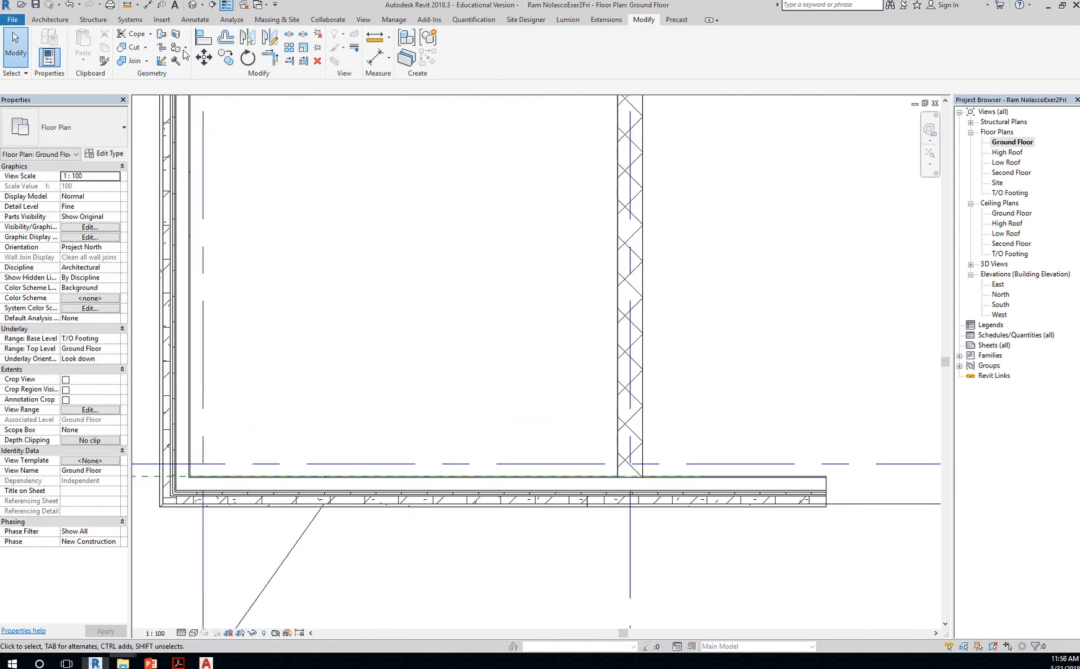
scroll(363, 239, "down", 2)
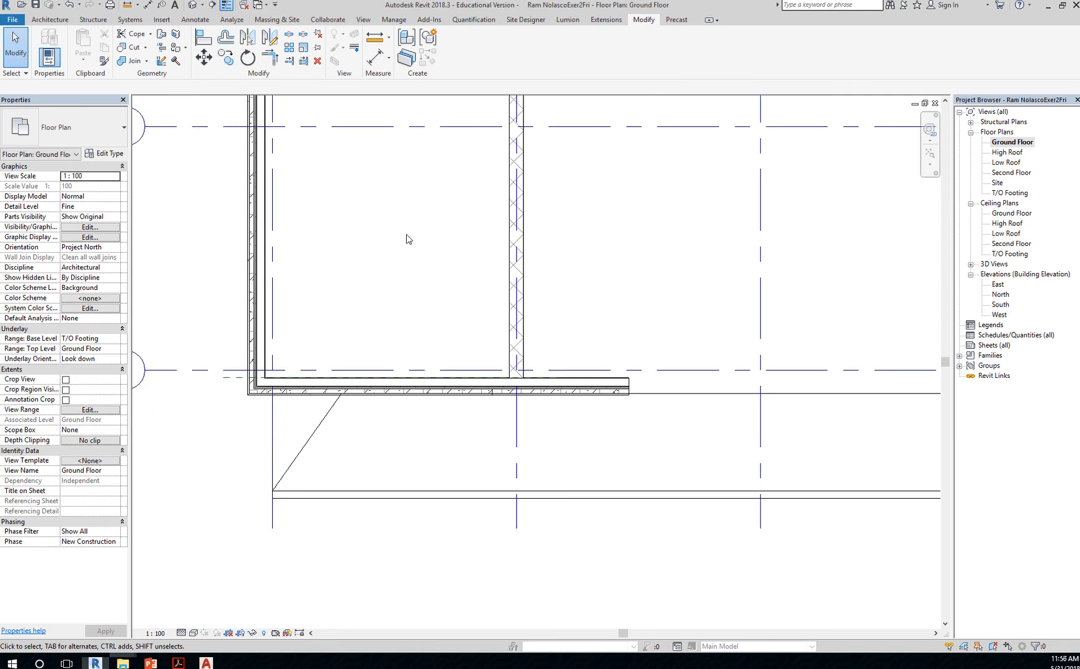
middle_click_drag(406, 240, 384, 346)
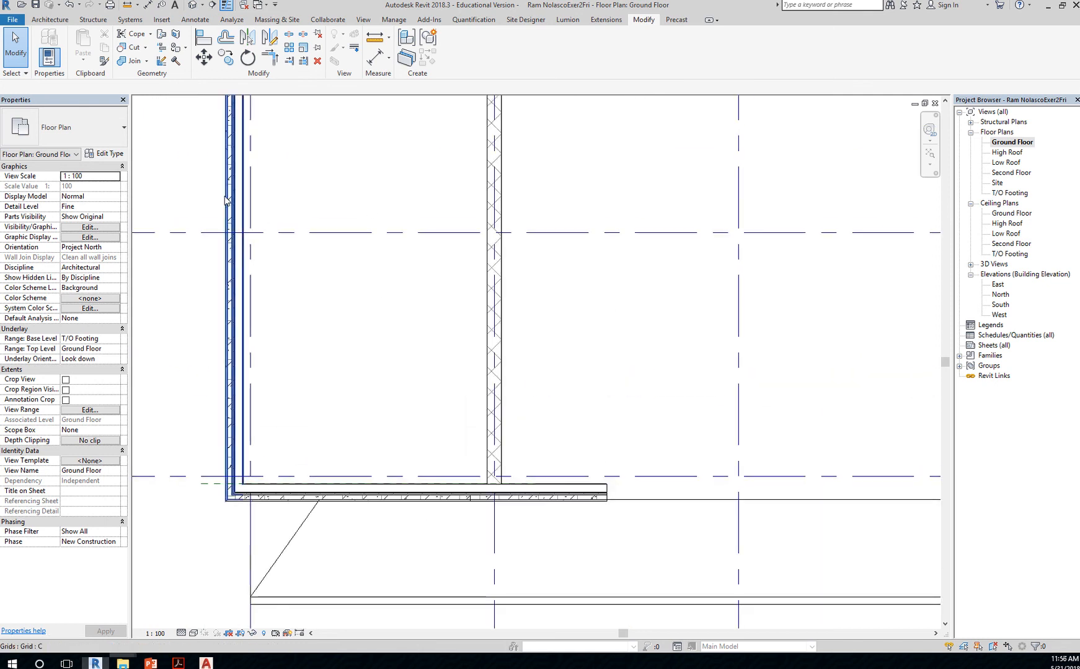
left_click(213, 6)
scroll(353, 373, "down", 1)
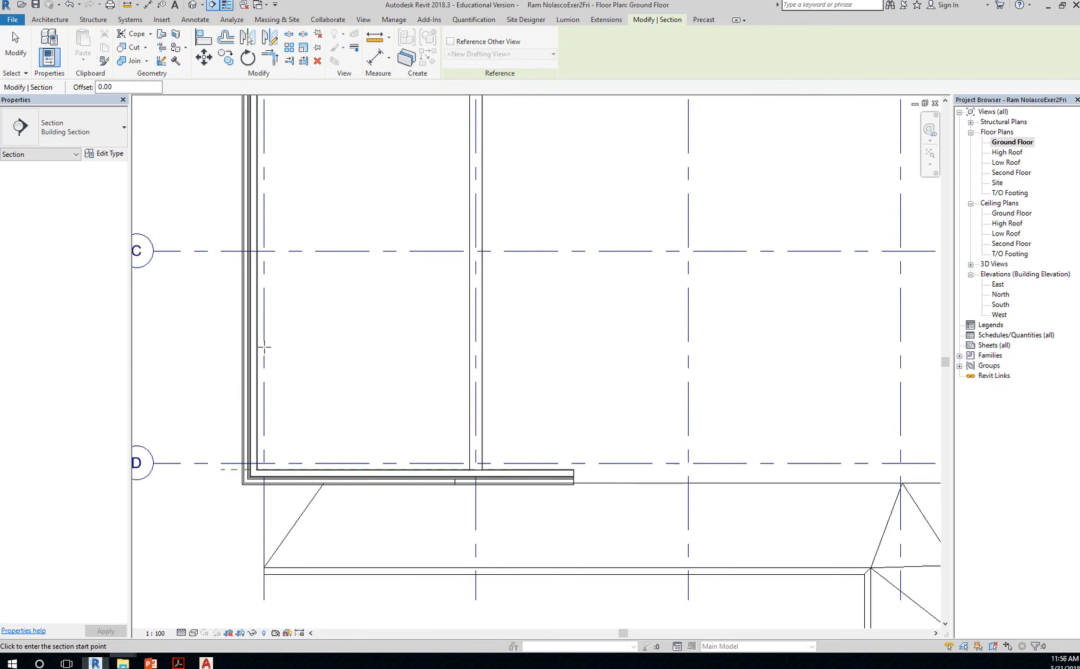
left_click(191, 335)
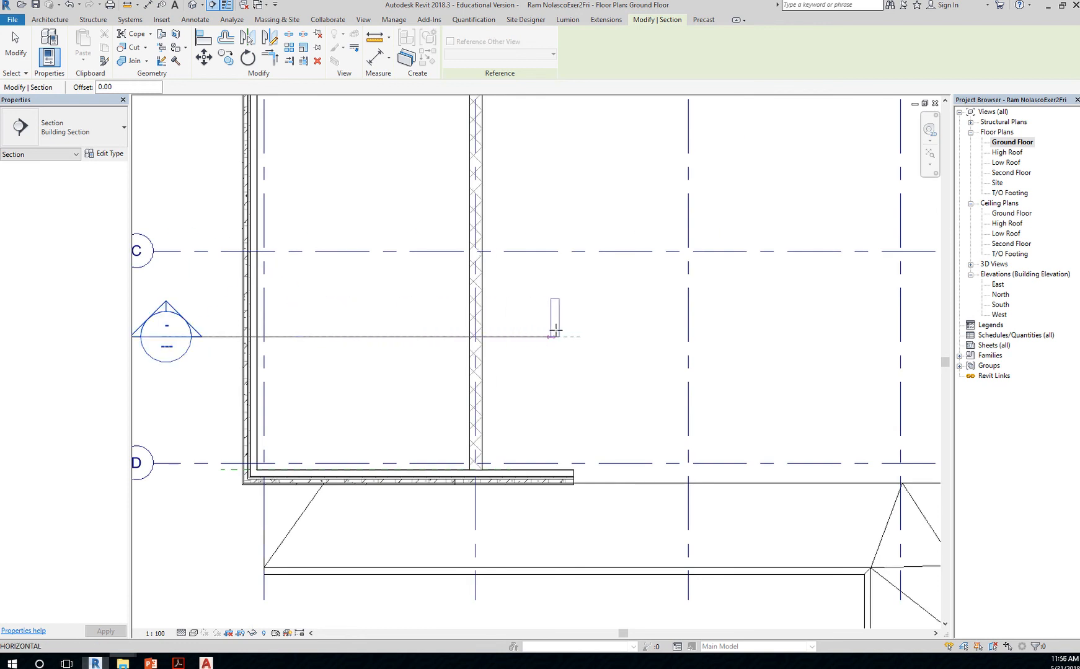
left_click(560, 337)
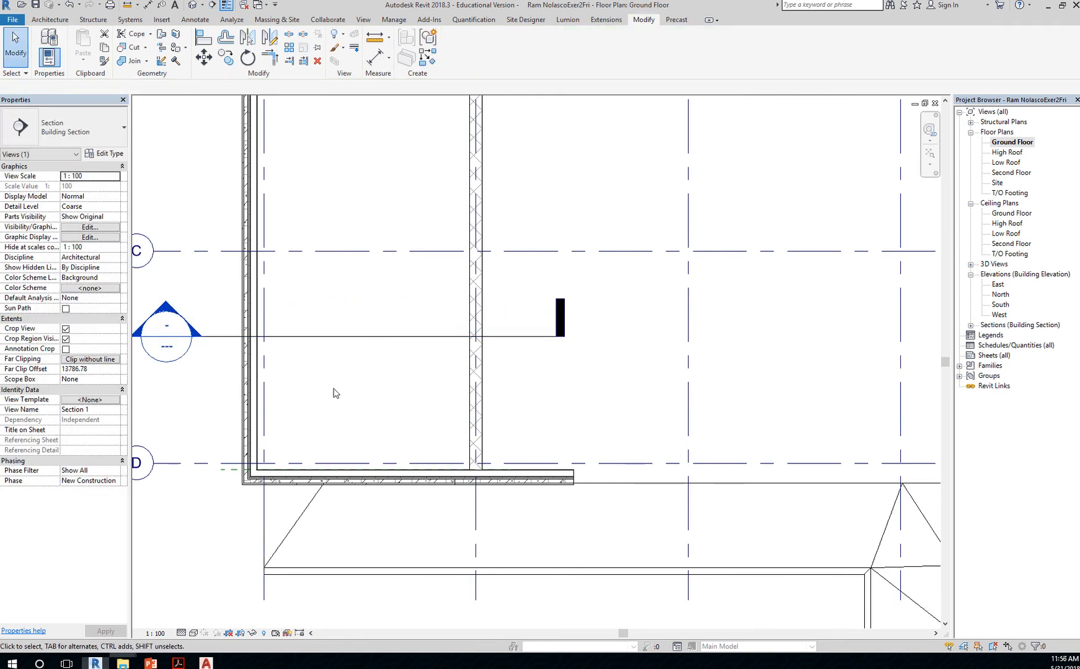
left_click(334, 393)
Open the new section's view and select the foundation wall between T/O Footing and Ground Floor.
scroll(225, 323, "down", 1)
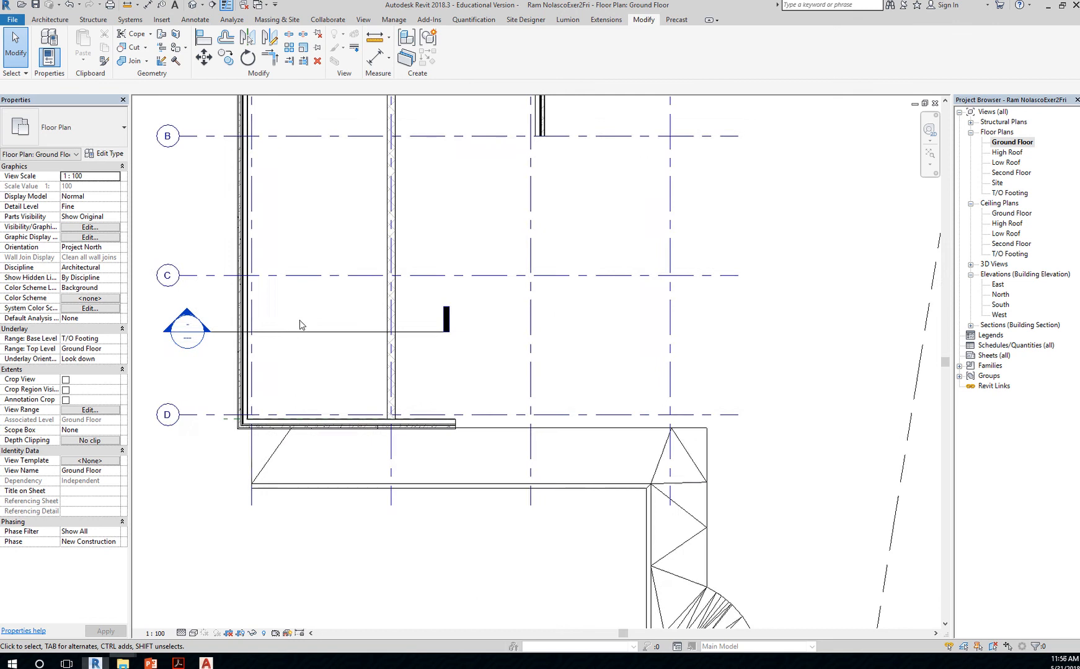
middle_click_drag(300, 325, 398, 303)
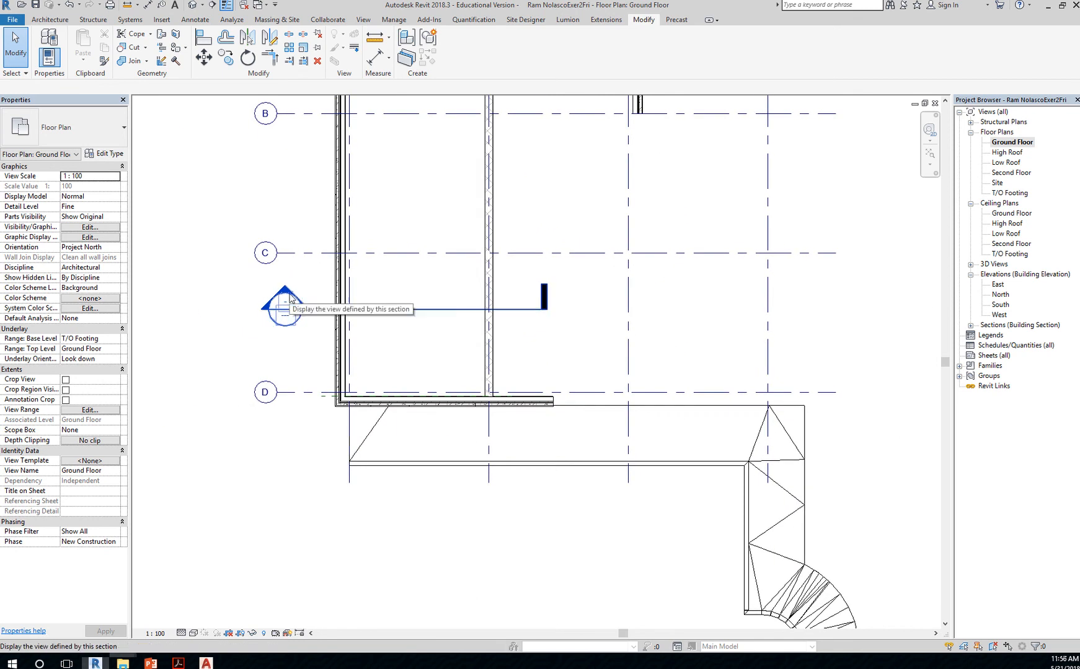
double_click(286, 303)
middle_click_drag(610, 514, 538, 356)
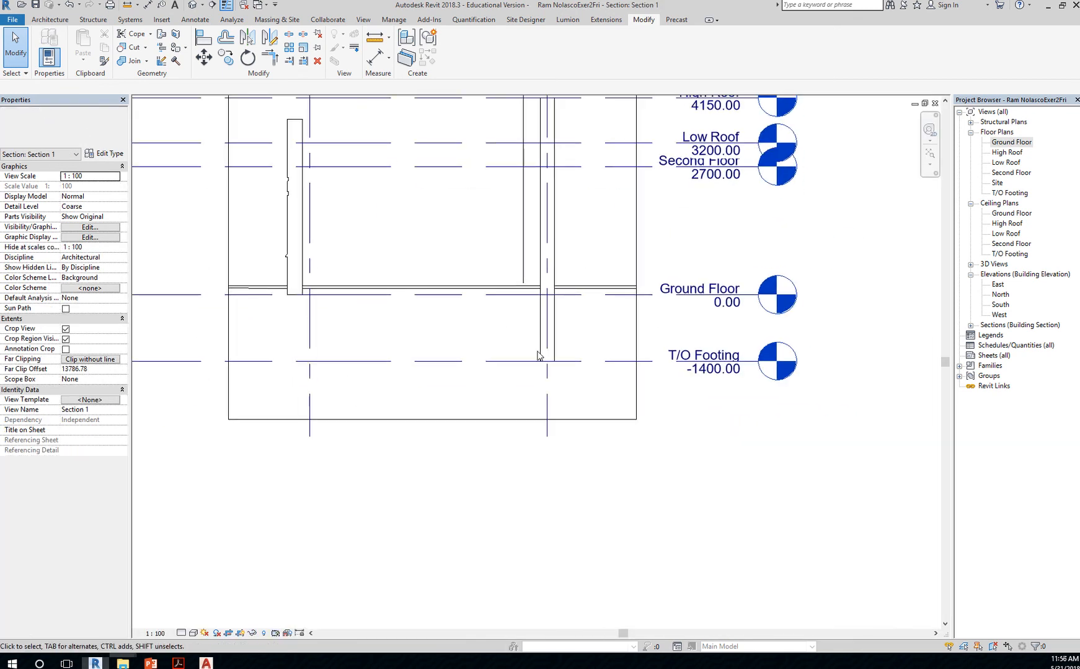
scroll(565, 344, "up", 3)
left_click(552, 378)
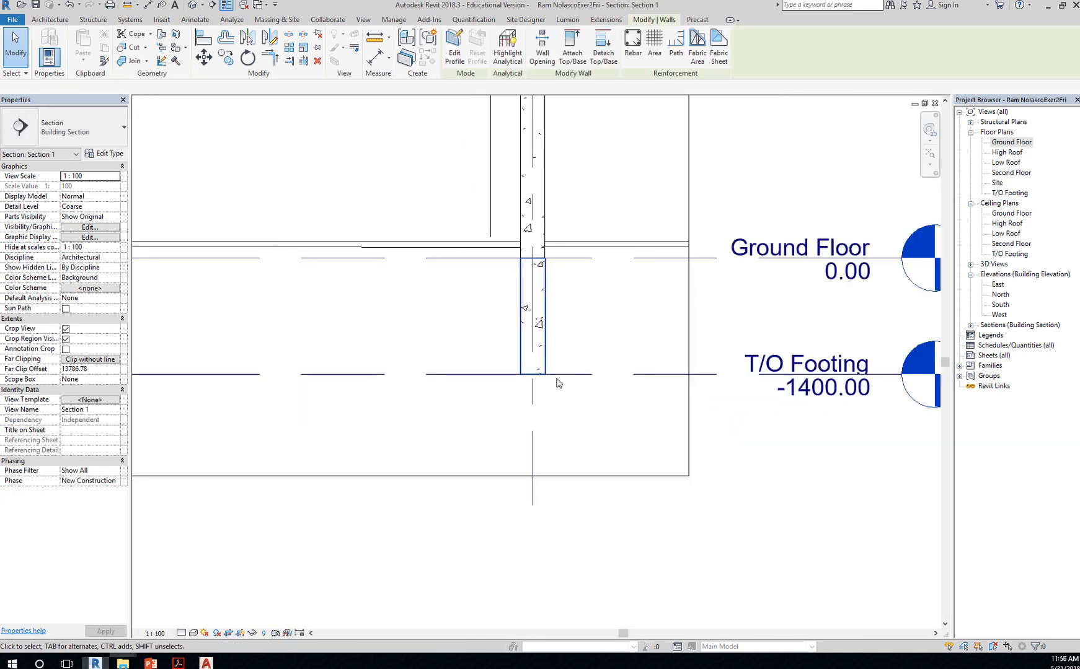
Examine how the foundation wall meets the interior wall above it at the Ground Floor level.
scroll(585, 348, "down", 2)
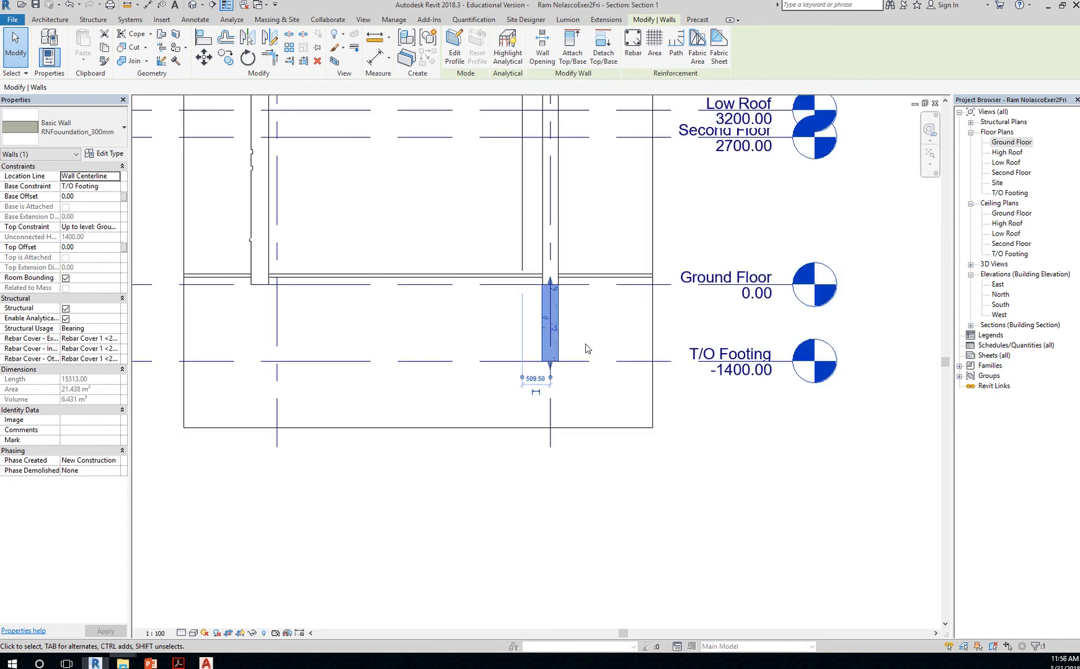
scroll(586, 349, "down", 1)
scroll(598, 335, "up", 2)
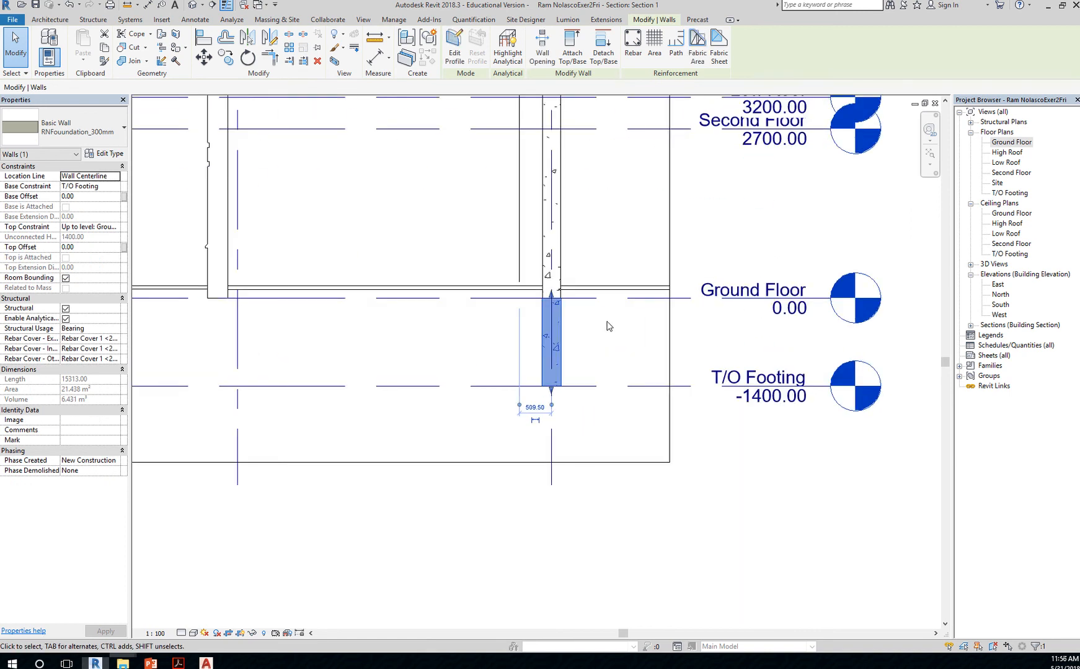
scroll(612, 323, "up", 1)
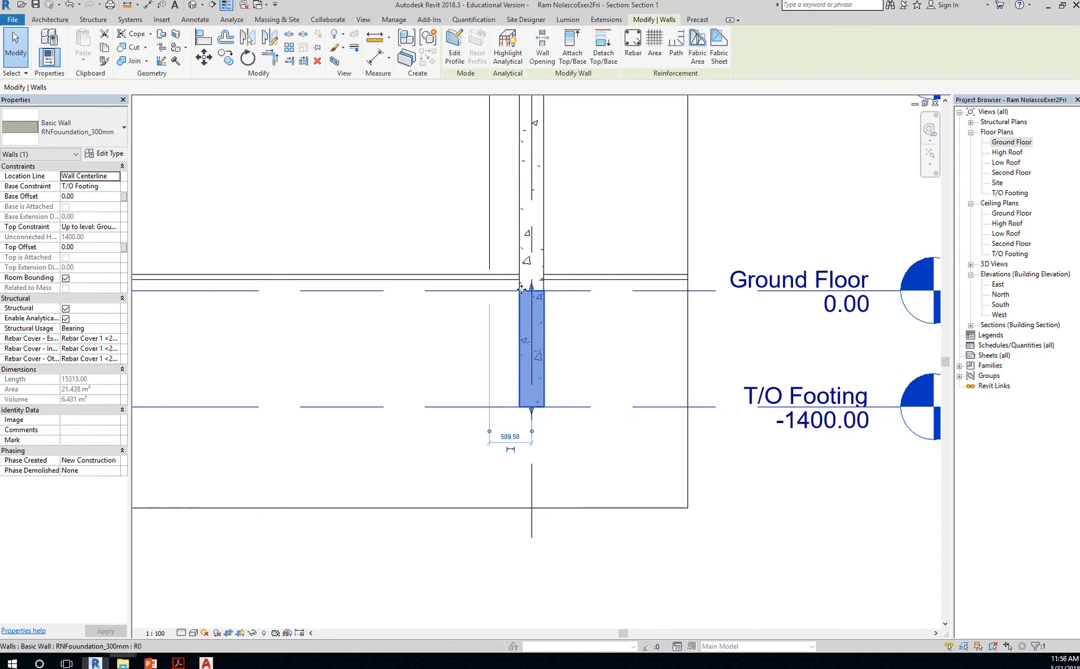
scroll(545, 291, "up", 3)
scroll(548, 292, "up", 1)
scroll(551, 305, "up", 3)
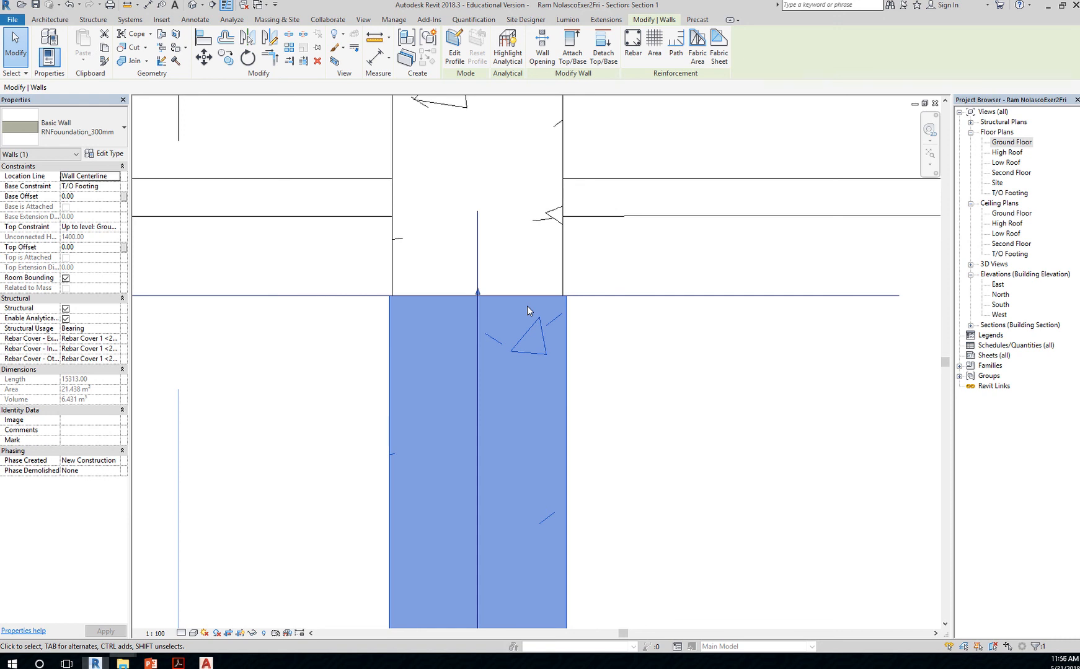
scroll(646, 361, "down", 4)
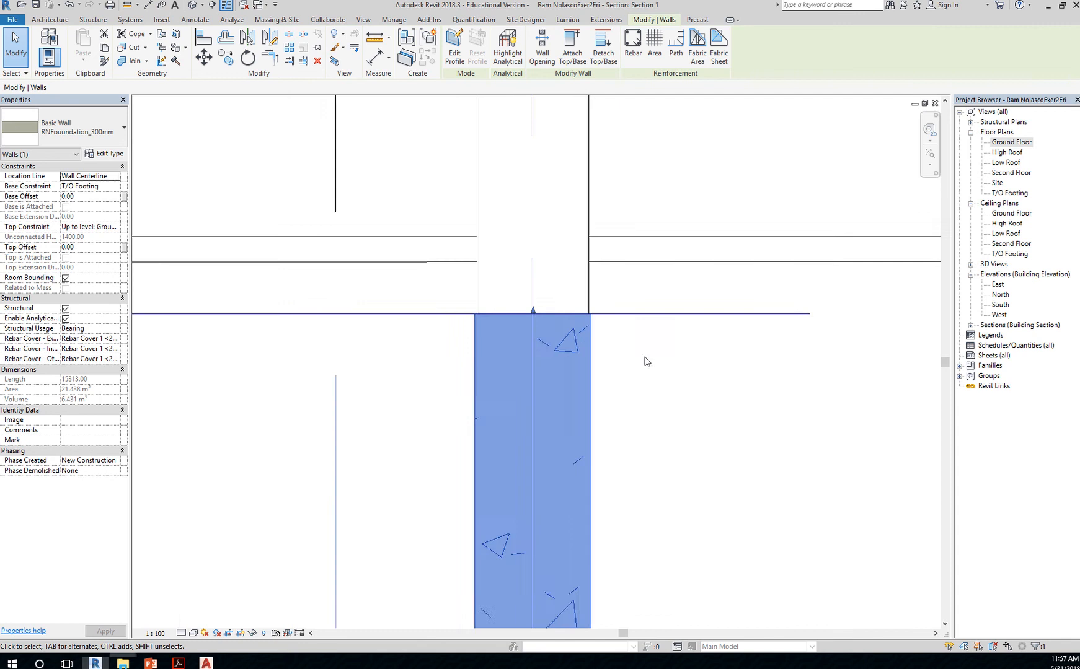
Set the section view's detail level to Fine and focus on the base of the exterior wall.
scroll(662, 377, "down", 4)
middle_click_drag(313, 441, 724, 432)
scroll(724, 432, "down", 1)
scroll(559, 372, "up", 2)
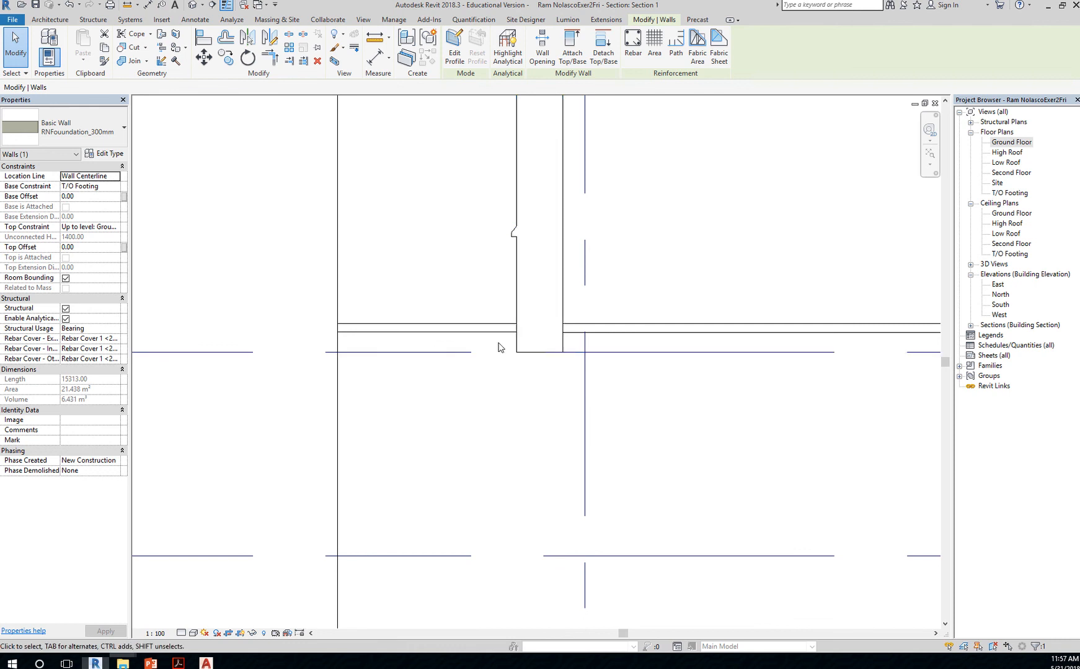
left_click(182, 633)
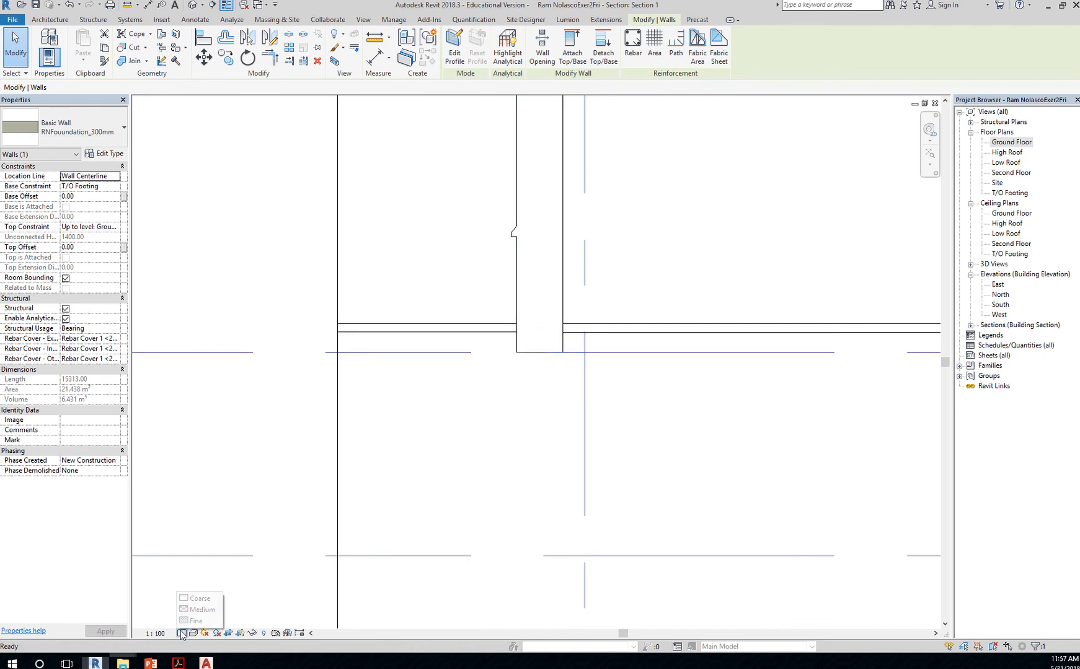
left_click(195, 623)
left_click(556, 374)
scroll(557, 374, "up", 6)
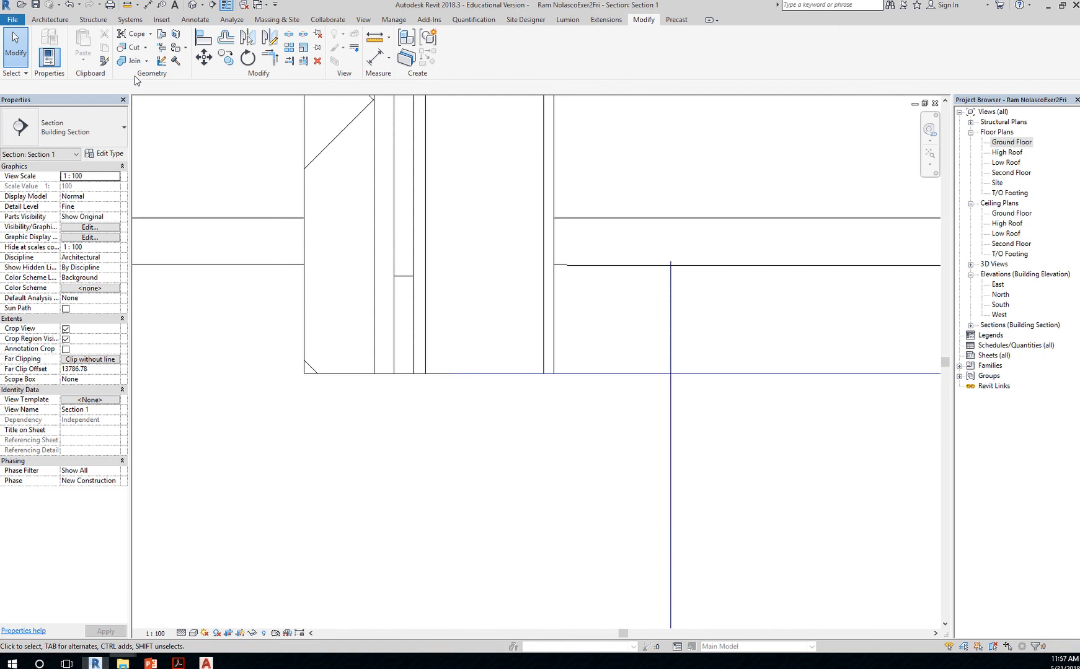
Start a model line in the section and choose Pick a plane for its work plane.
left_click(51, 20)
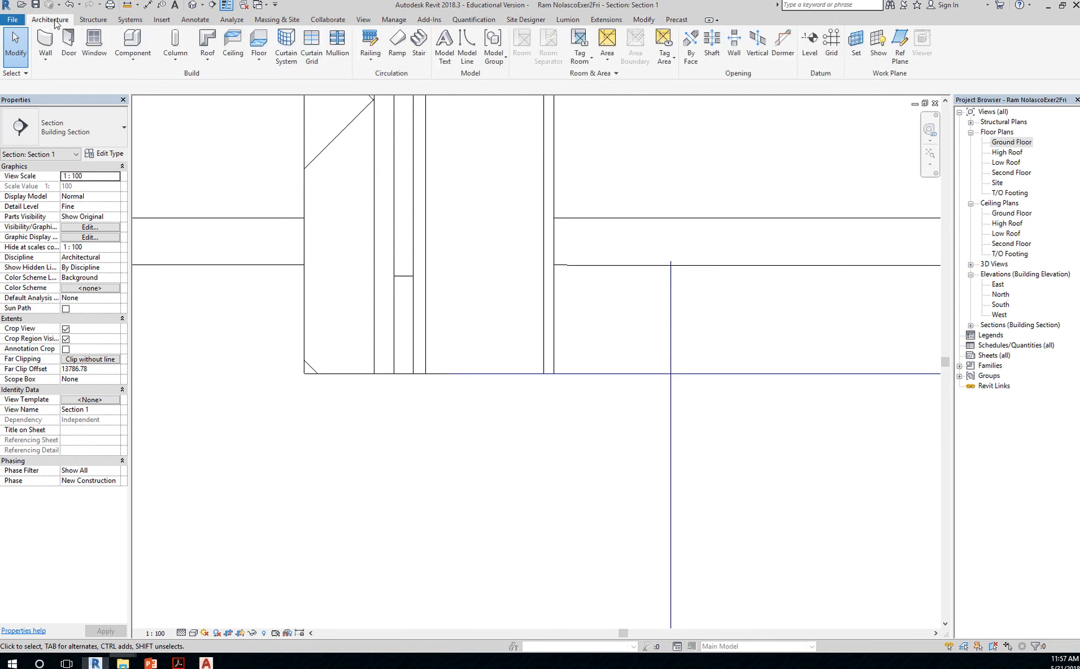
left_click(467, 42)
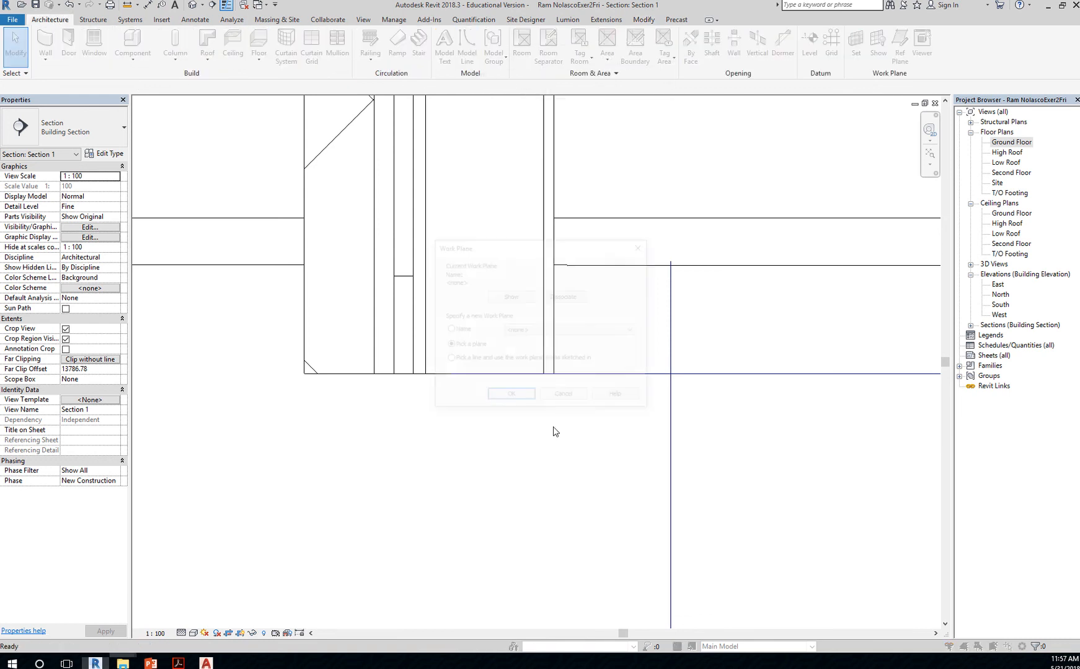
left_click(511, 398)
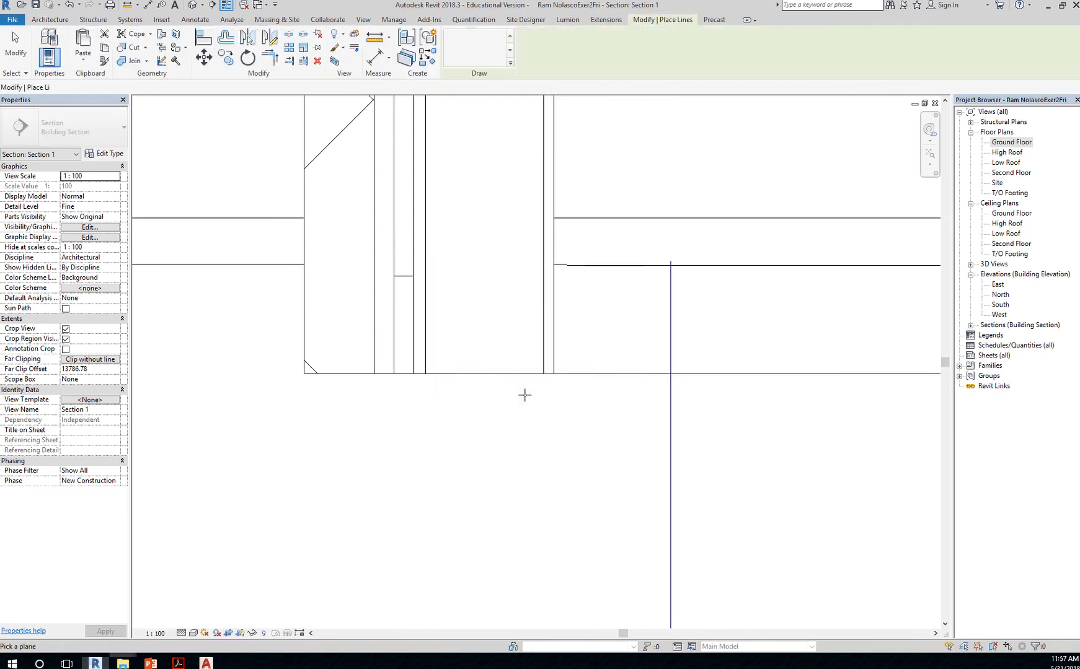